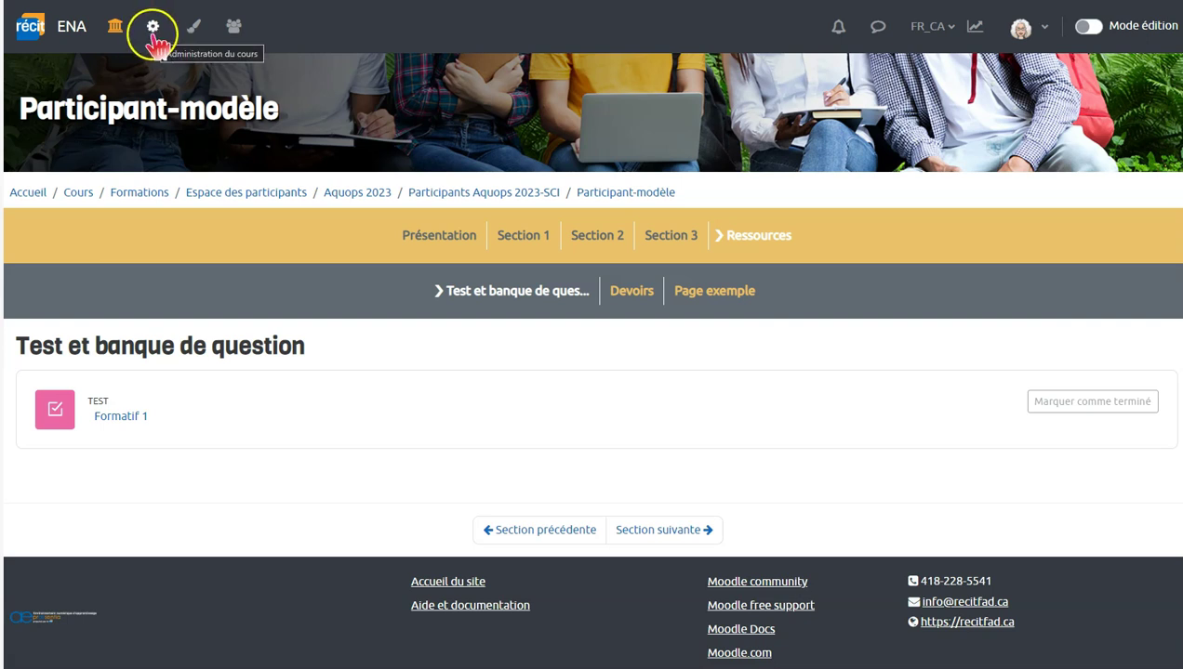
- Open the question bank's "Reproduction" category from the course administration's question categories
{"action": "left_click", "coordinate": [154, 34]}
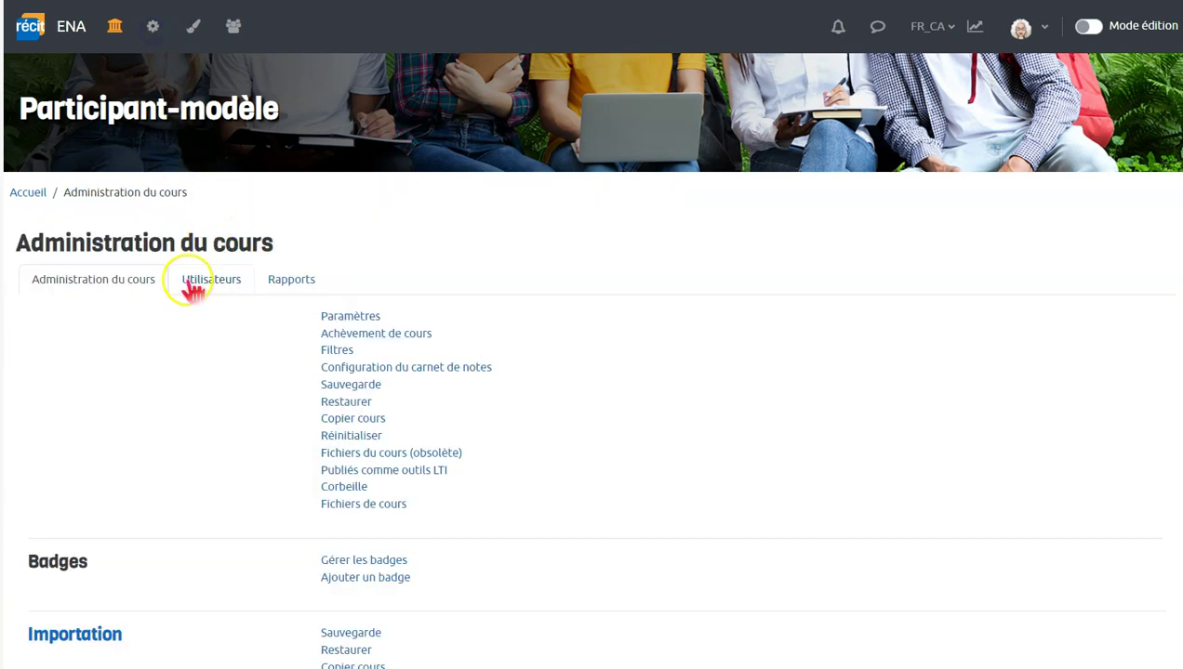
{"action": "scroll", "coordinate": [191, 284], "scroll_direction": "down", "scroll_amount": 5}
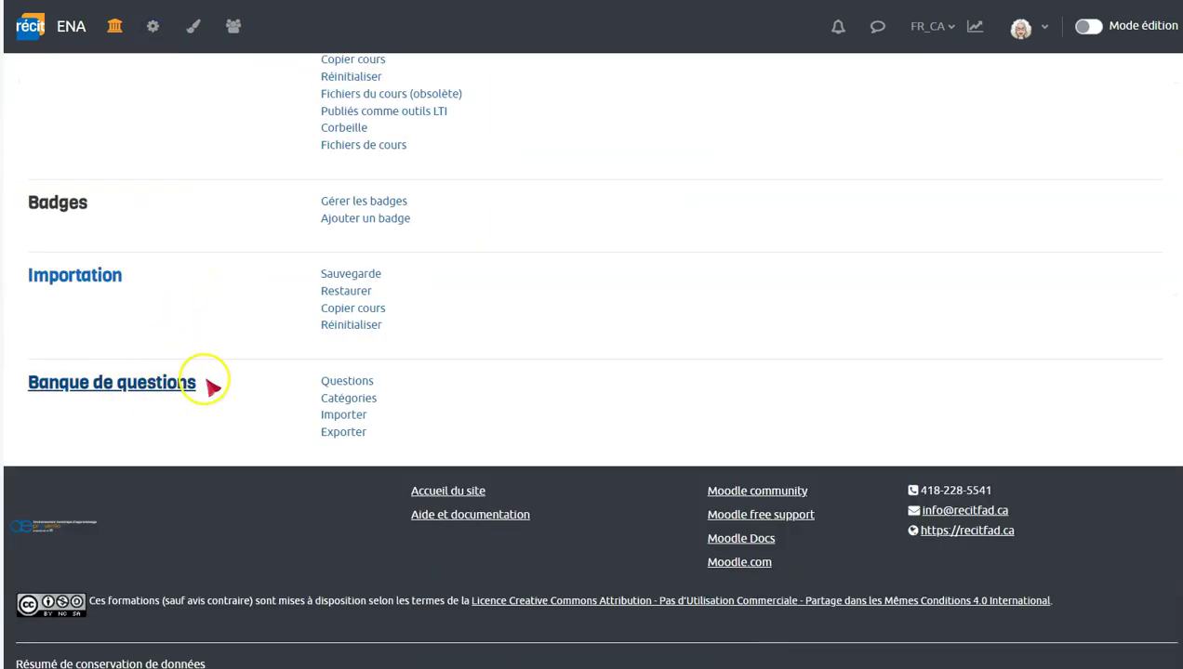
{"action": "left_click", "coordinate": [355, 399]}
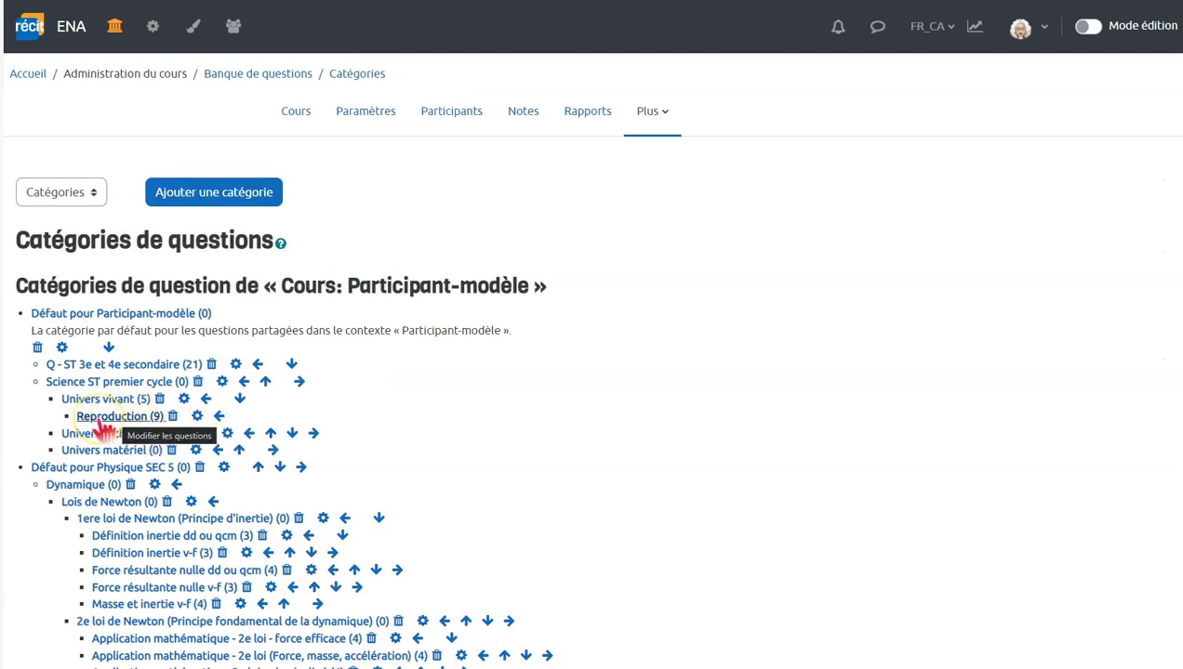
{"action": "left_click", "coordinate": [98, 423]}
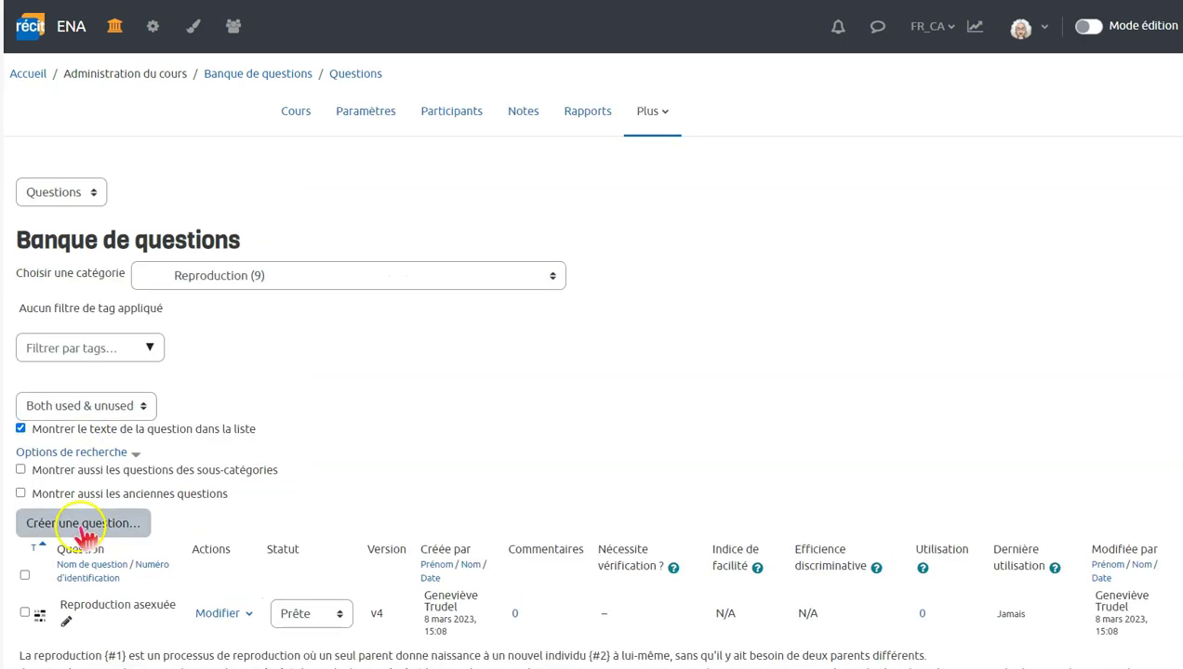
- Create a new question of the "Cloze (réponses intégrées)" type in the Reproduction category
{"action": "left_click", "coordinate": [88, 528]}
{"action": "left_click_drag", "start_coordinate": [570, 235], "coordinate": [563, 293]}
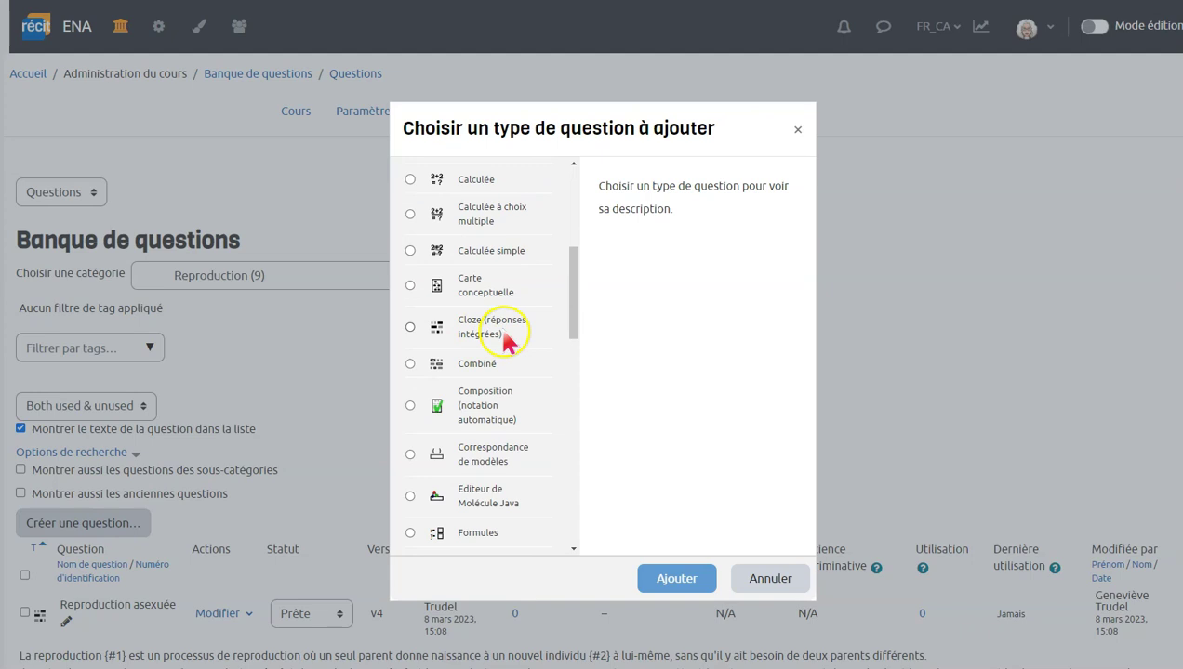
{"action": "left_click", "coordinate": [484, 335]}
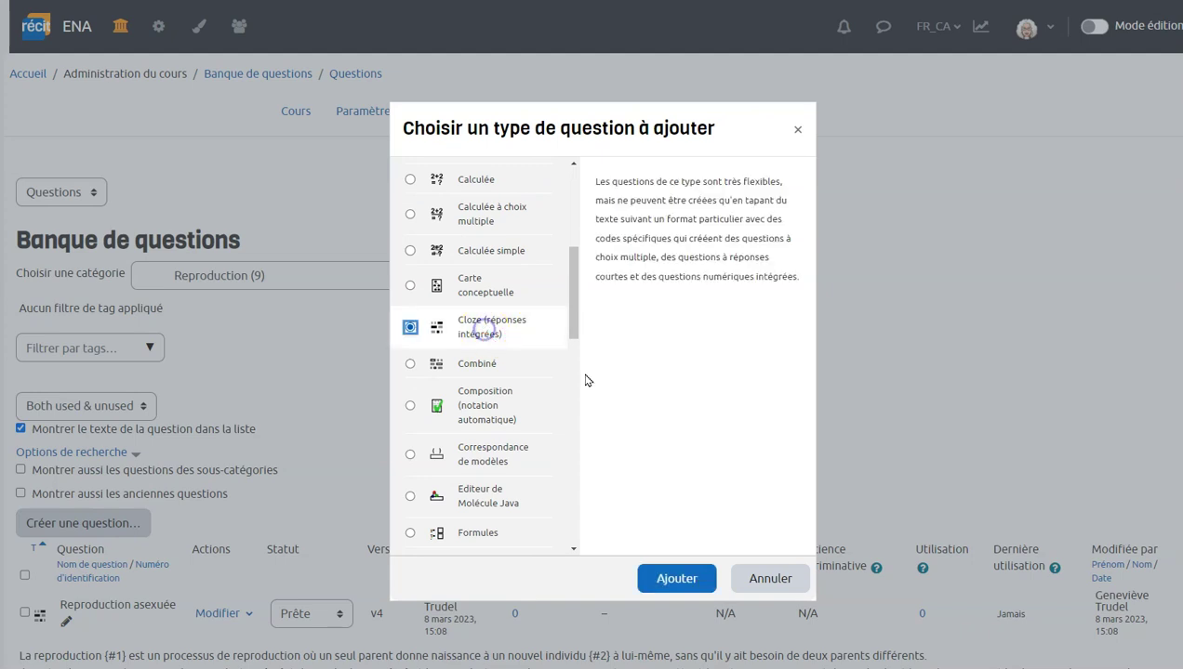
{"action": "left_click", "coordinate": [689, 581]}
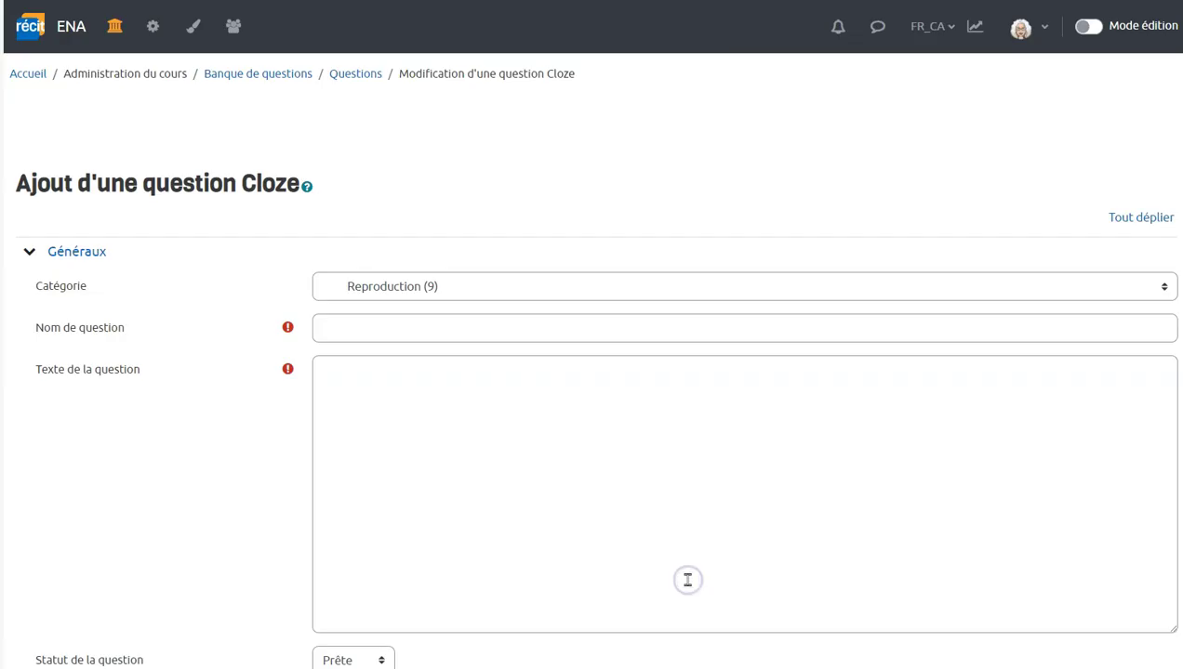
- Name the new Cloze question "Reproduction sexuée"
{"action": "left_click", "coordinate": [383, 327]}
{"action": "type", "text": "Reproduction "}
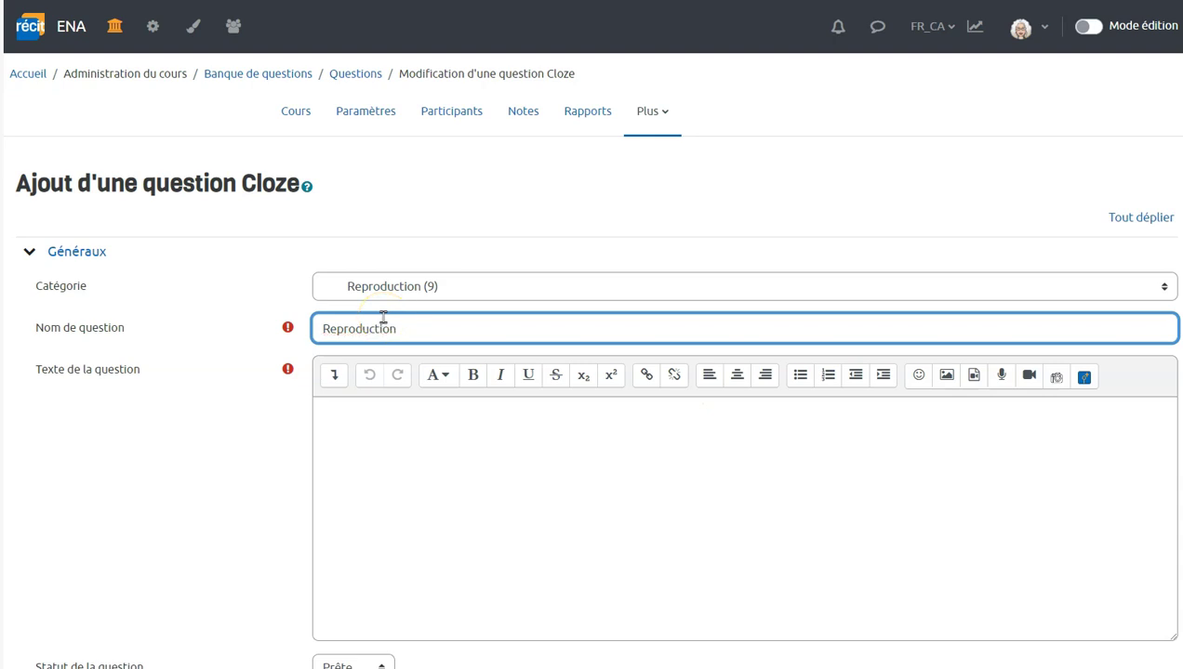
{"action": "type", "text": "sexuée"}
- Enter the question text on genetic diversity, starting "Le principal avantage de la reproduction sexuée est qu'elle permet une grande diversité génétique"
{"action": "left_click", "coordinate": [394, 430]}
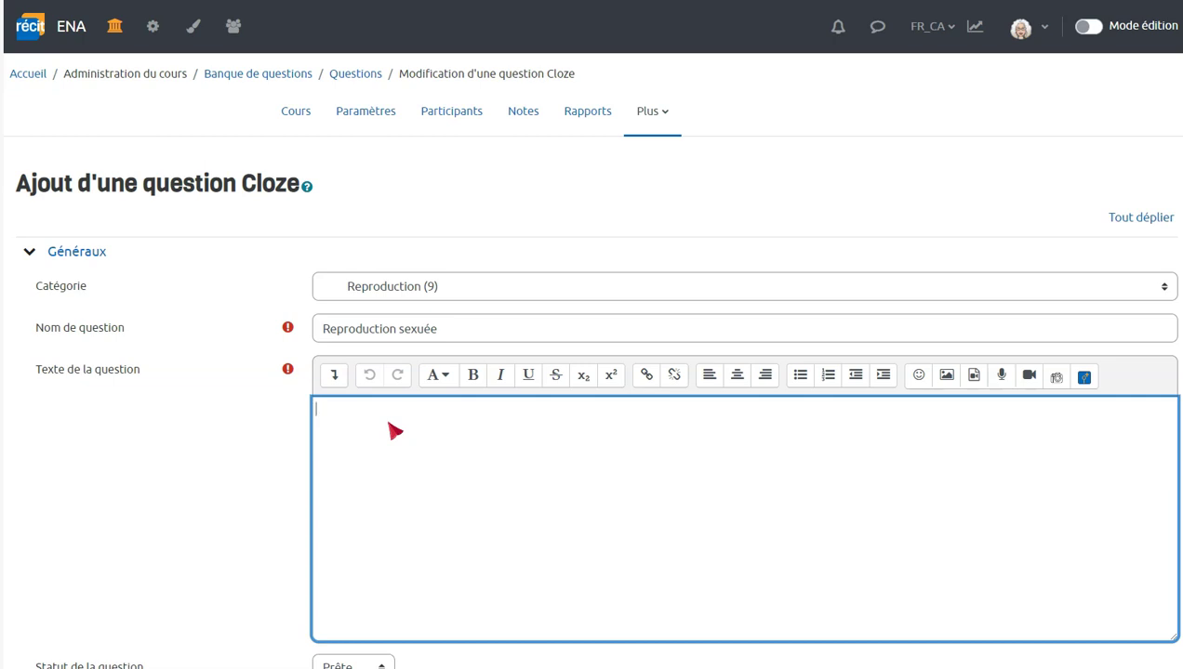
{"action": "left_click", "coordinate": [379, 416]}
{"action": "type", "text": "Le principal avantage de la reproduction sexuée est qu'elle permet une grande diversité génétique, car chaque parent apporte une moitié de ses gènes à la descendance. Cette diversité génétique peut être importante pour la survie de l'espèce, car elle augmente les chances qu'au moins certains individus de la descendance soient mieux adaptés à l'environnement."}
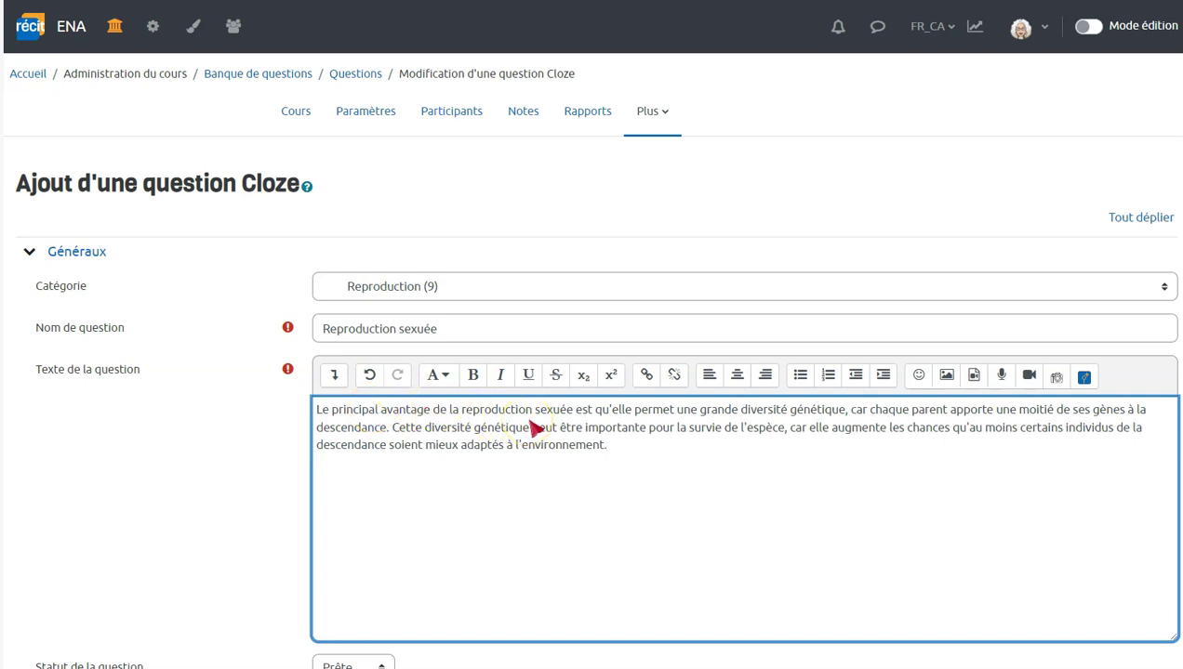
- Delete the word "sexuée" from the question text and choose the MULTICHOICE type in the Cloze editor for that spot
{"action": "left_click_drag", "start_coordinate": [532, 410], "coordinate": [571, 416]}
{"action": "key", "text": "BackSpace"}
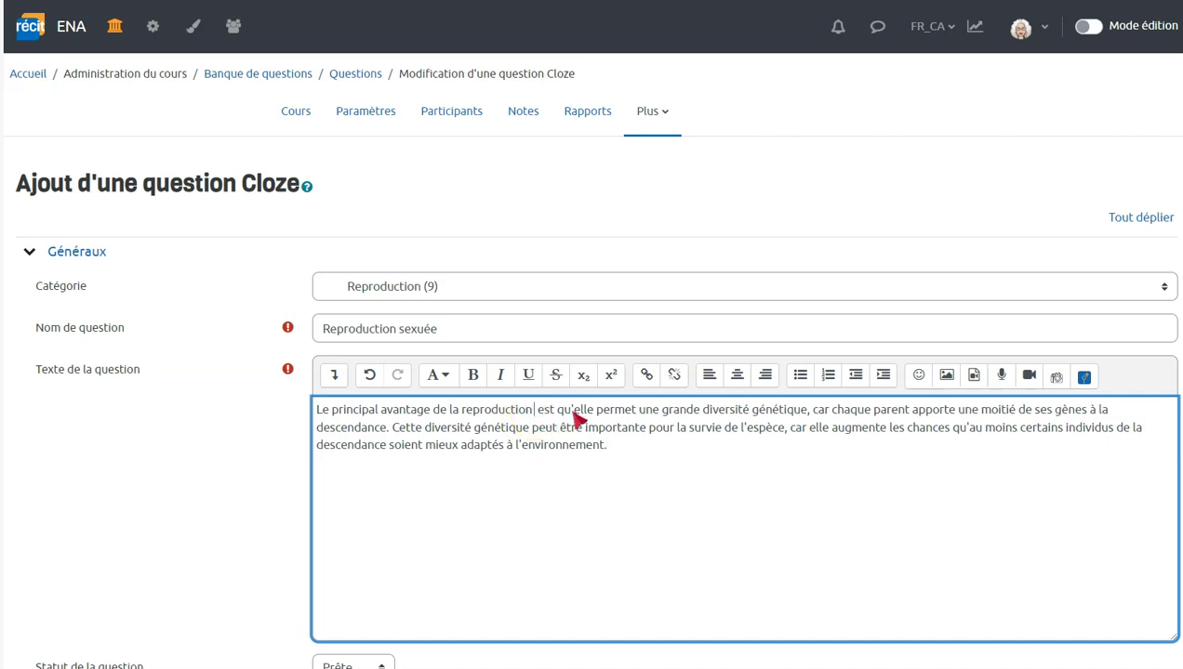
{"action": "left_click", "coordinate": [336, 377]}
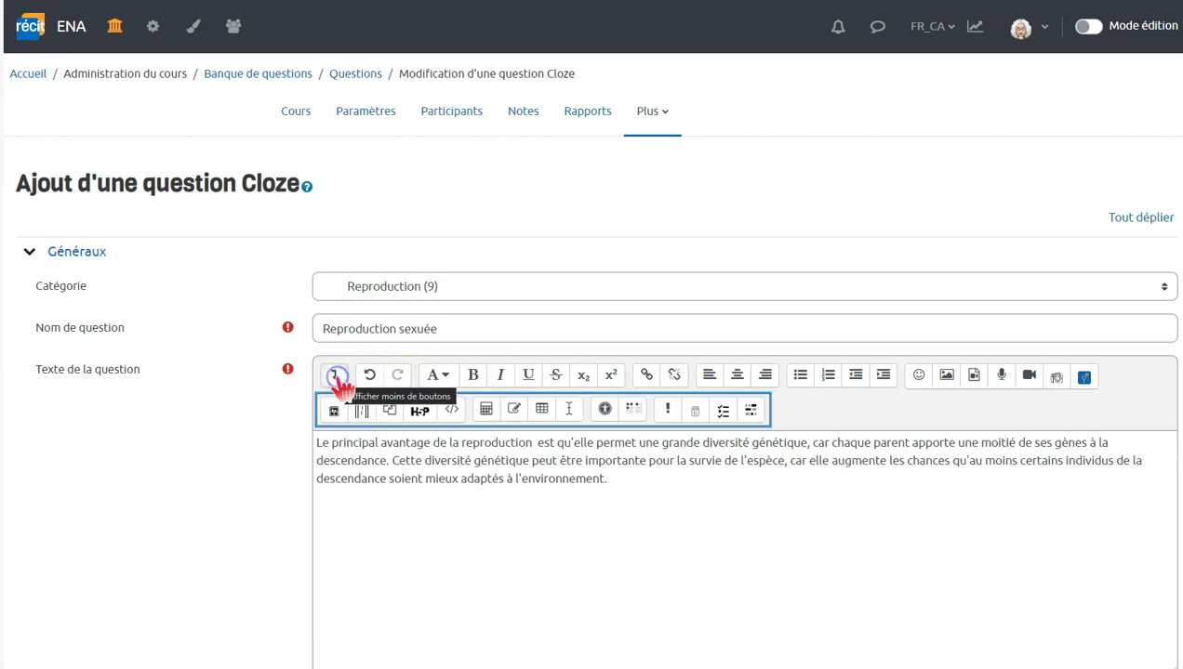
{"action": "left_click", "coordinate": [751, 411]}
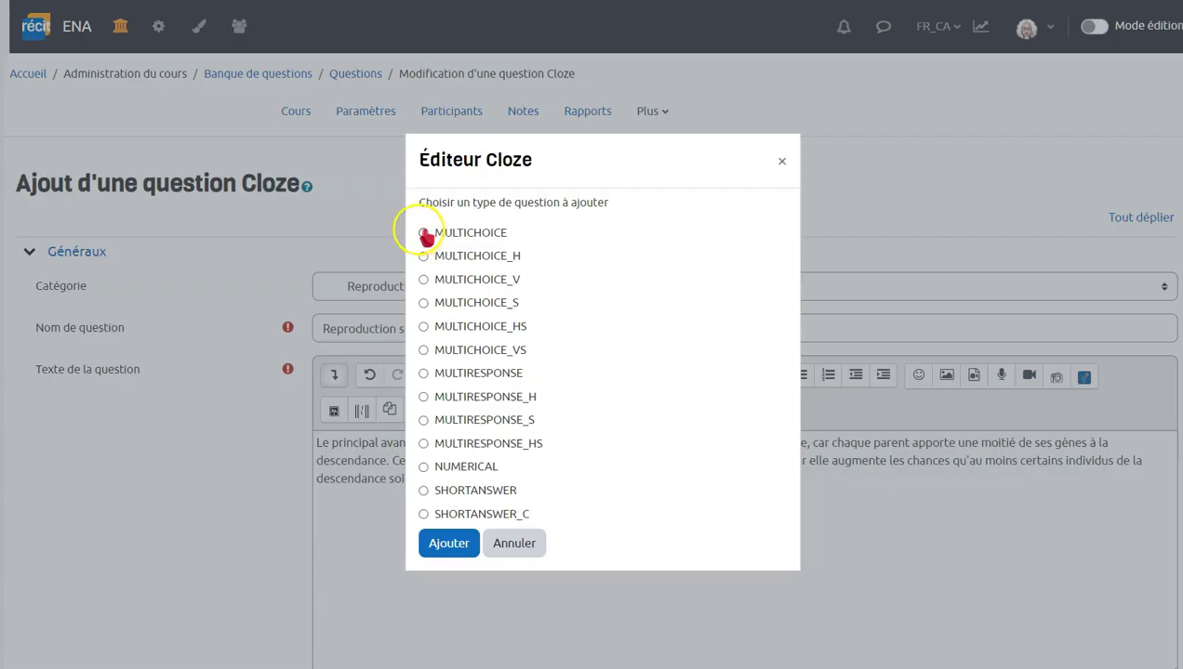
{"action": "left_click", "coordinate": [424, 233]}
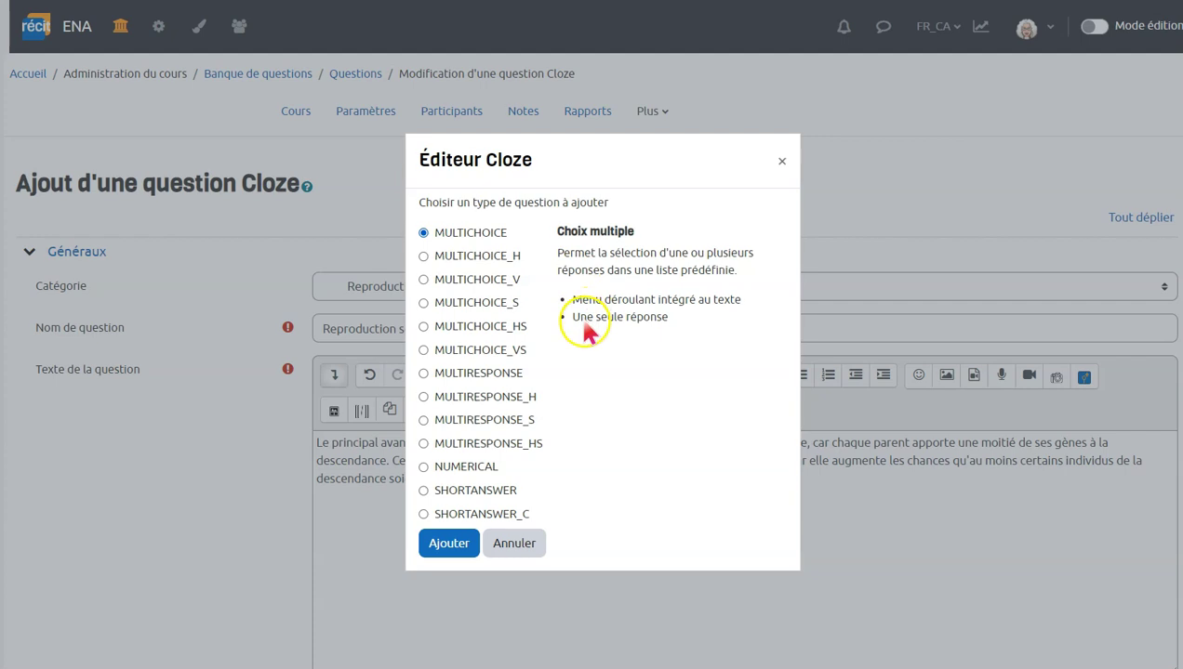
- Enter "sexuée" as the first multiple-choice answer with the feedback "Bonne réponse!"
{"action": "left_click", "coordinate": [450, 544]}
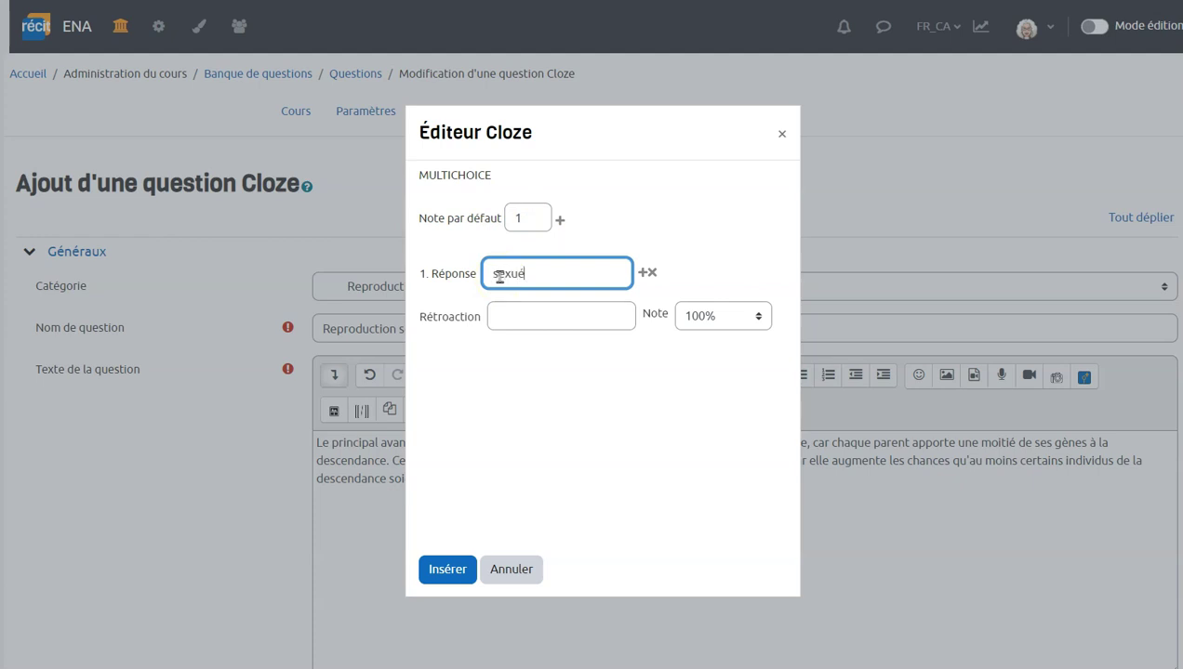
{"action": "left_click", "coordinate": [549, 317]}
{"action": "type", "text": "Bonne réponse!"}
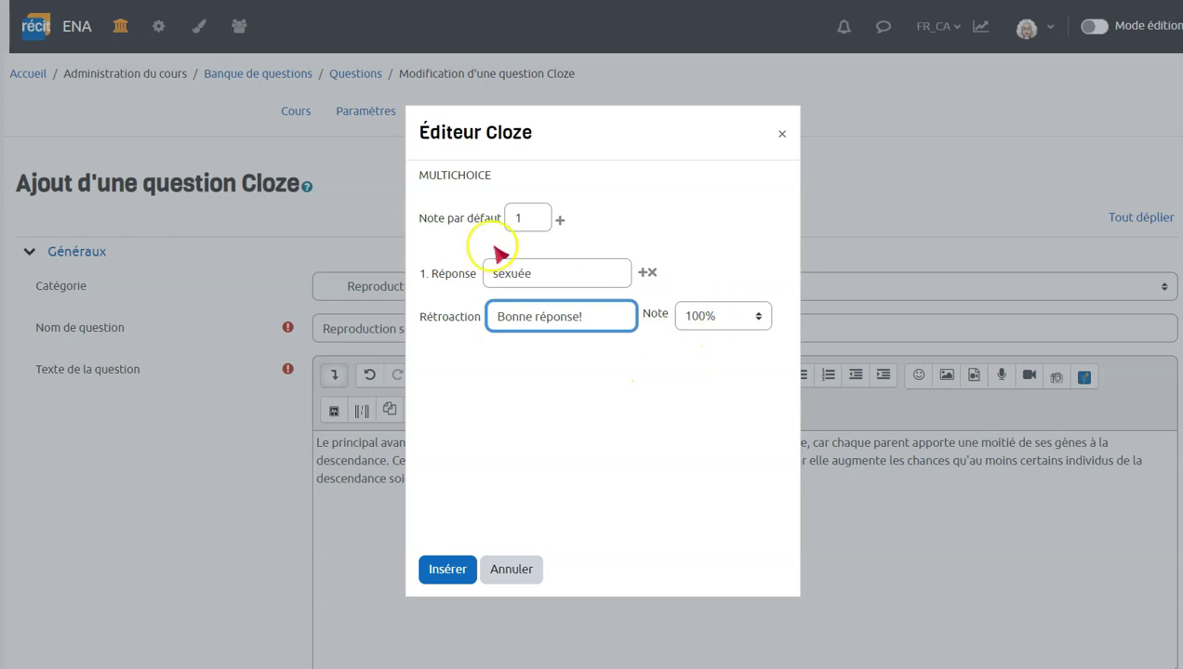
- Add a second answer "asexuée" with feedback "Réponse inexacte!" and a 0% grade, and insert the MULTICHOICE item into the text
{"action": "key", "text": "Return"}
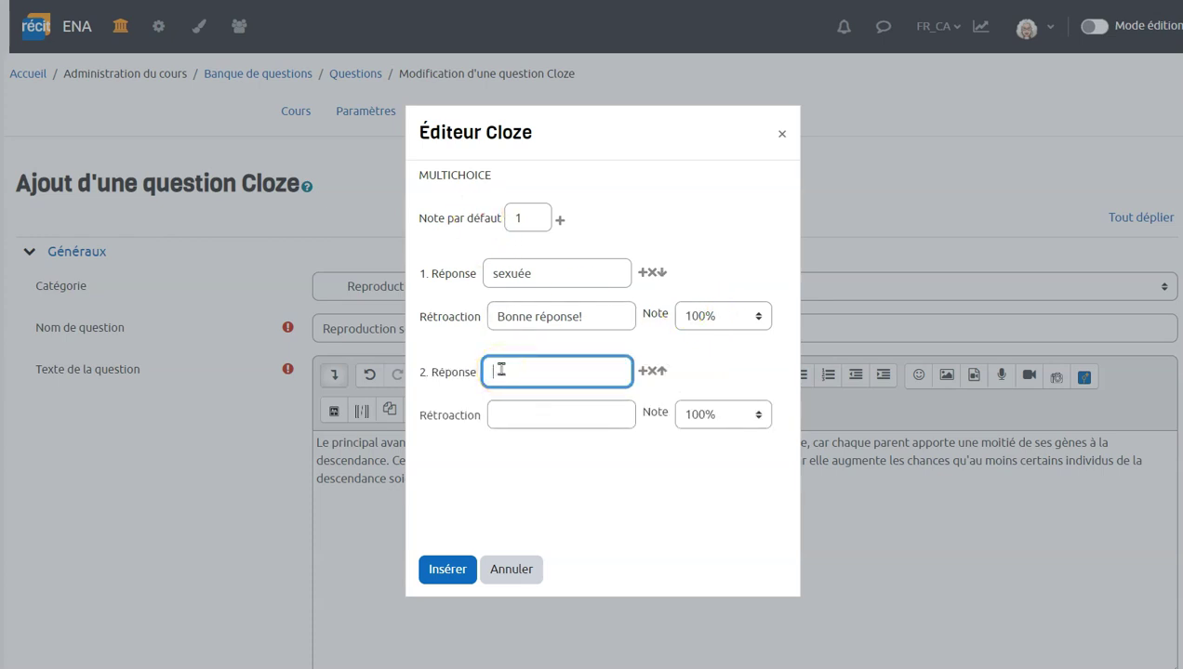
{"action": "type", "text": "asexuée"}
{"action": "left_click", "coordinate": [514, 416]}
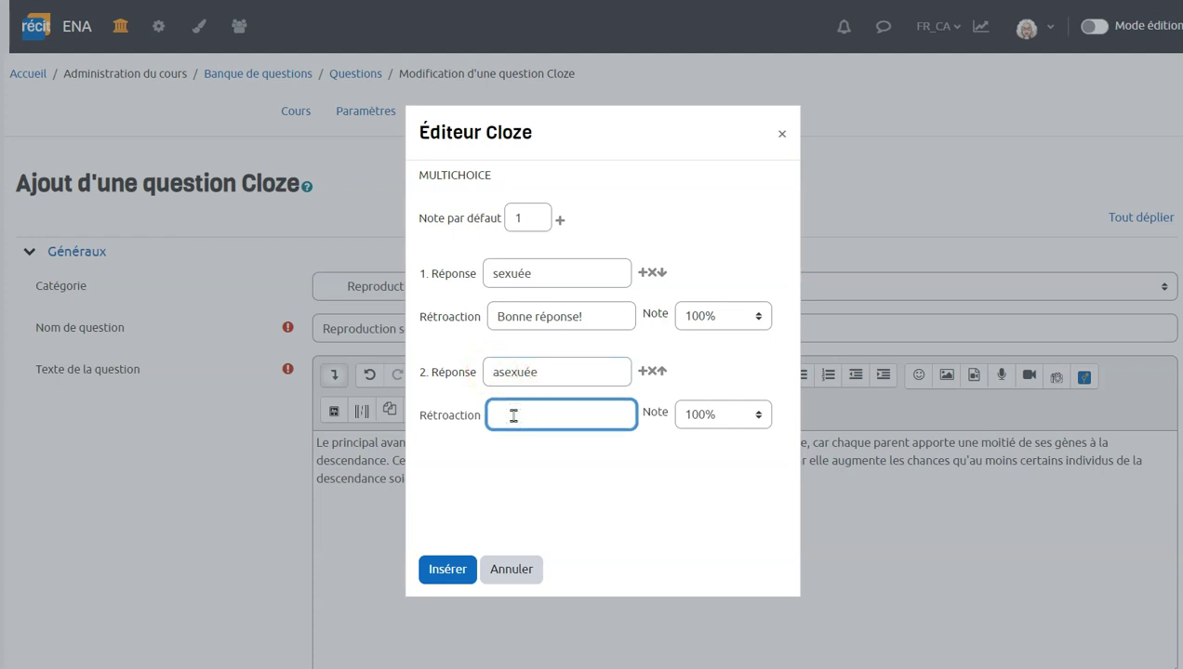
{"action": "type", "text": "Réponse inexacte!"}
{"action": "left_click", "coordinate": [699, 419]}
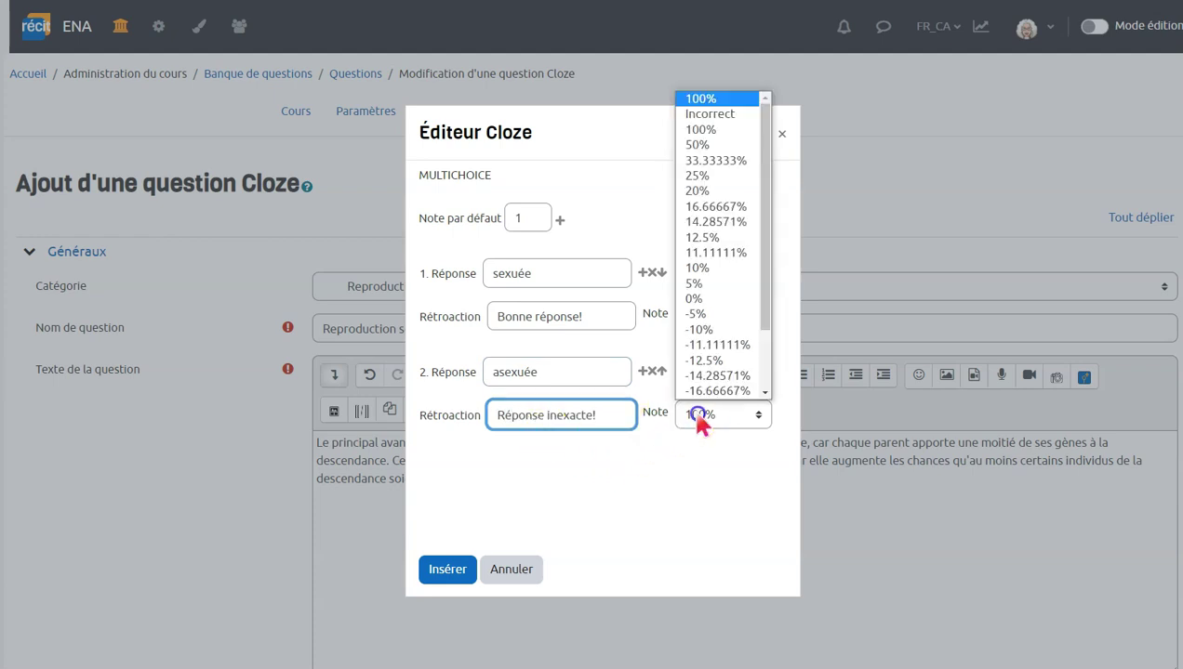
{"action": "left_click", "coordinate": [707, 299]}
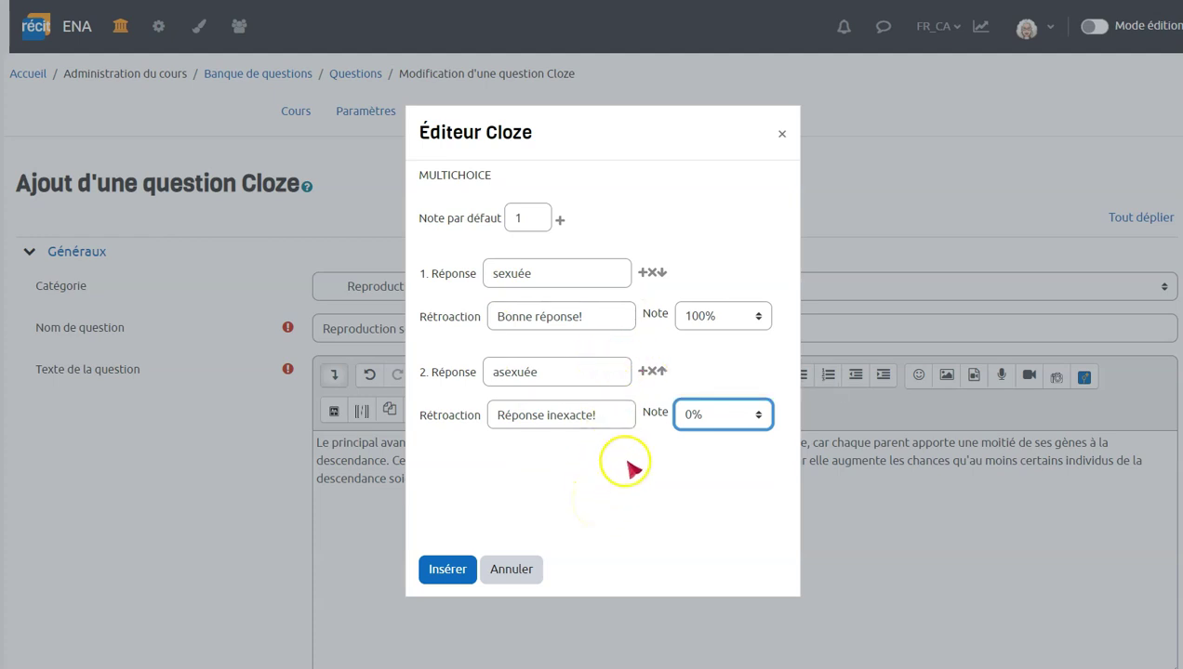
{"action": "left_click", "coordinate": [662, 370]}
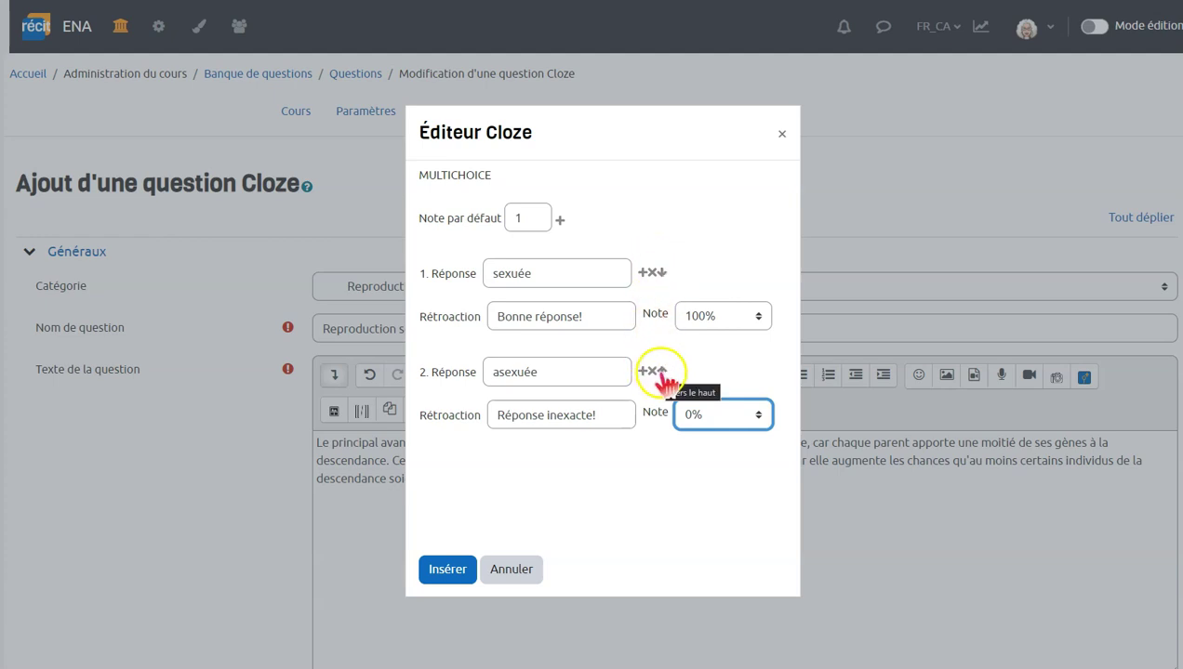
{"action": "left_click", "coordinate": [437, 571]}
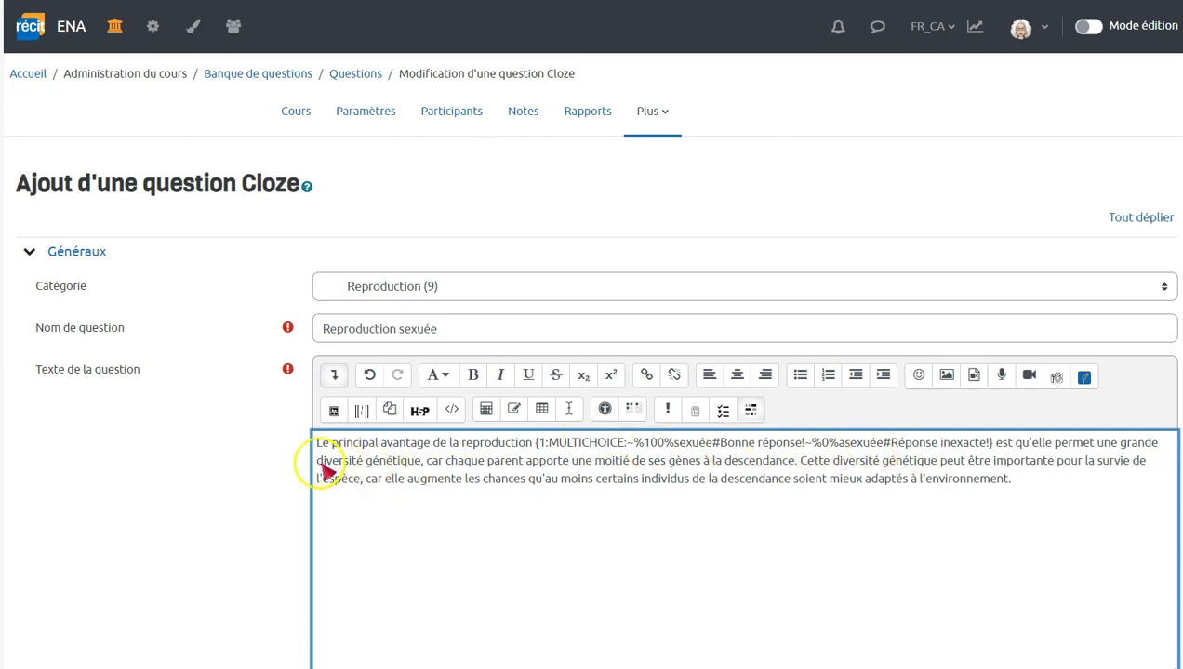
- Delete the word "diversité" before "génétique, car chaque parent" and add a SHORTANSWER item at that spot
{"action": "left_click_drag", "start_coordinate": [318, 462], "coordinate": [368, 468]}
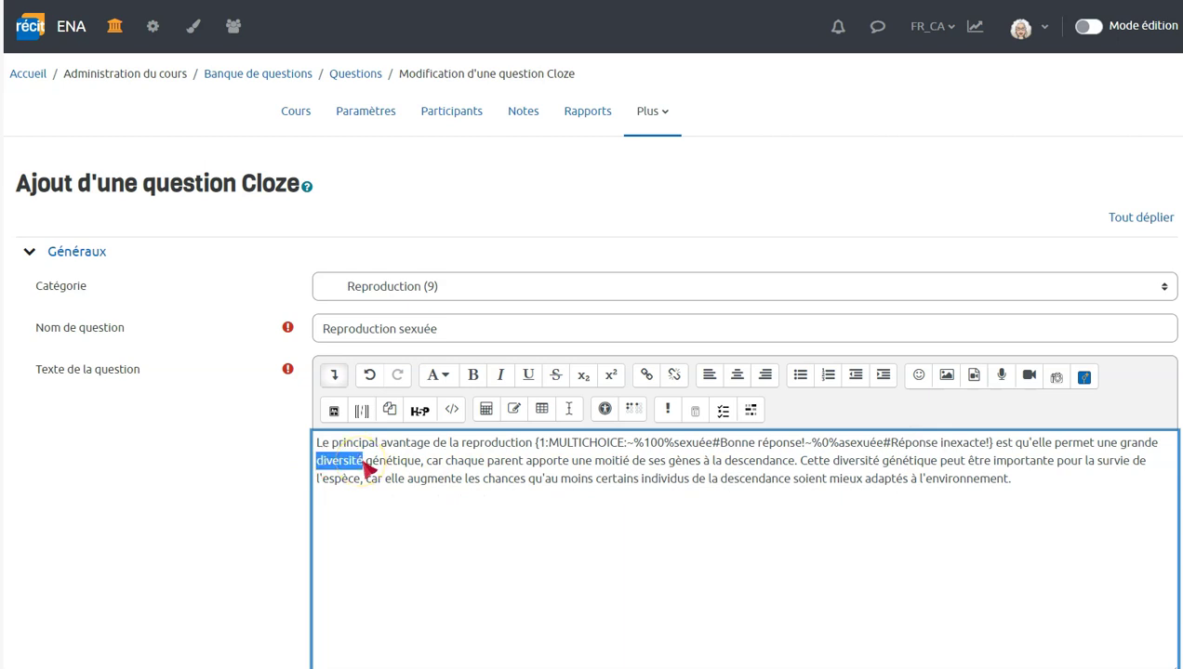
{"action": "key", "text": "Delete"}
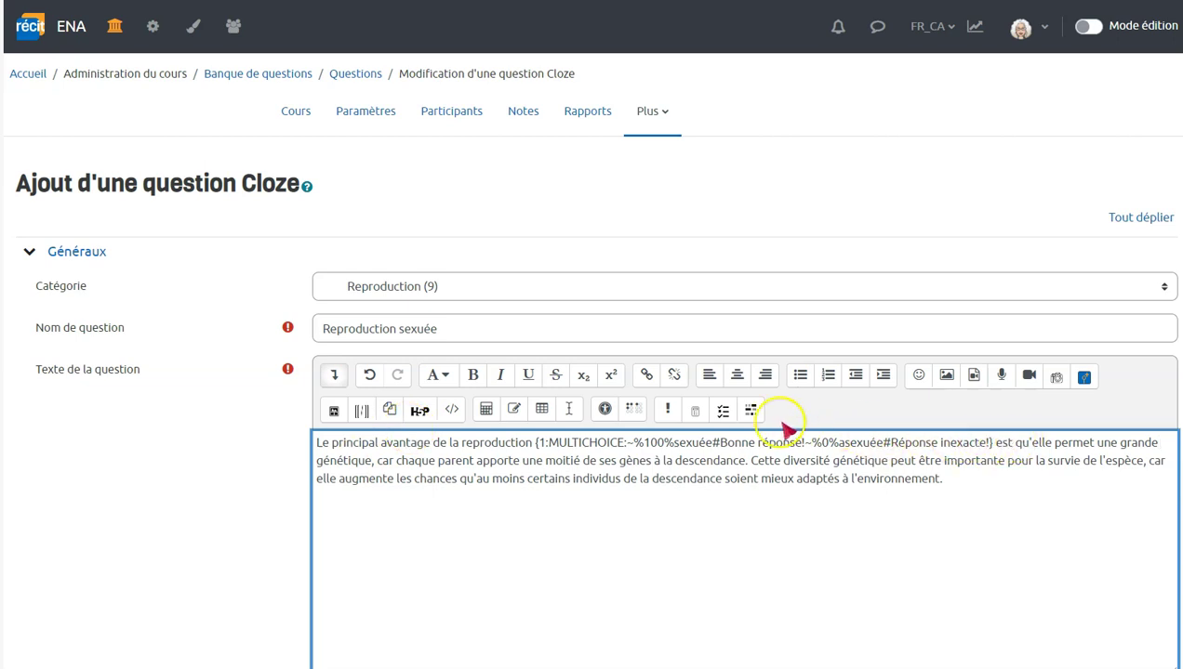
{"action": "left_click", "coordinate": [751, 414]}
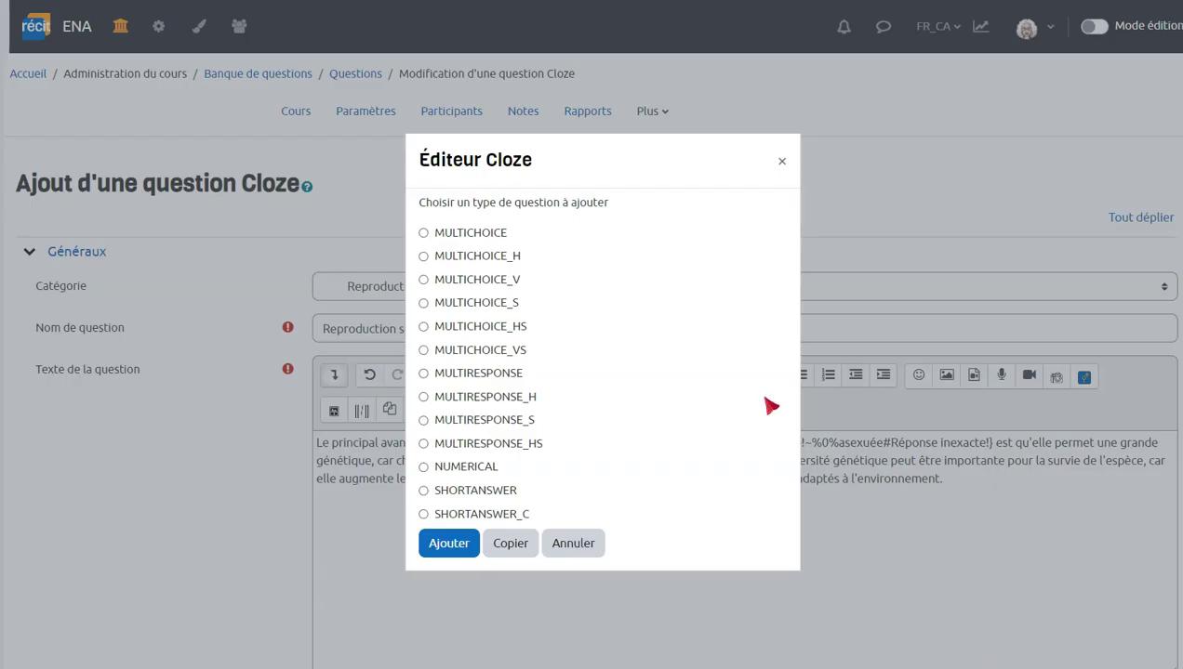
{"action": "left_click", "coordinate": [424, 493]}
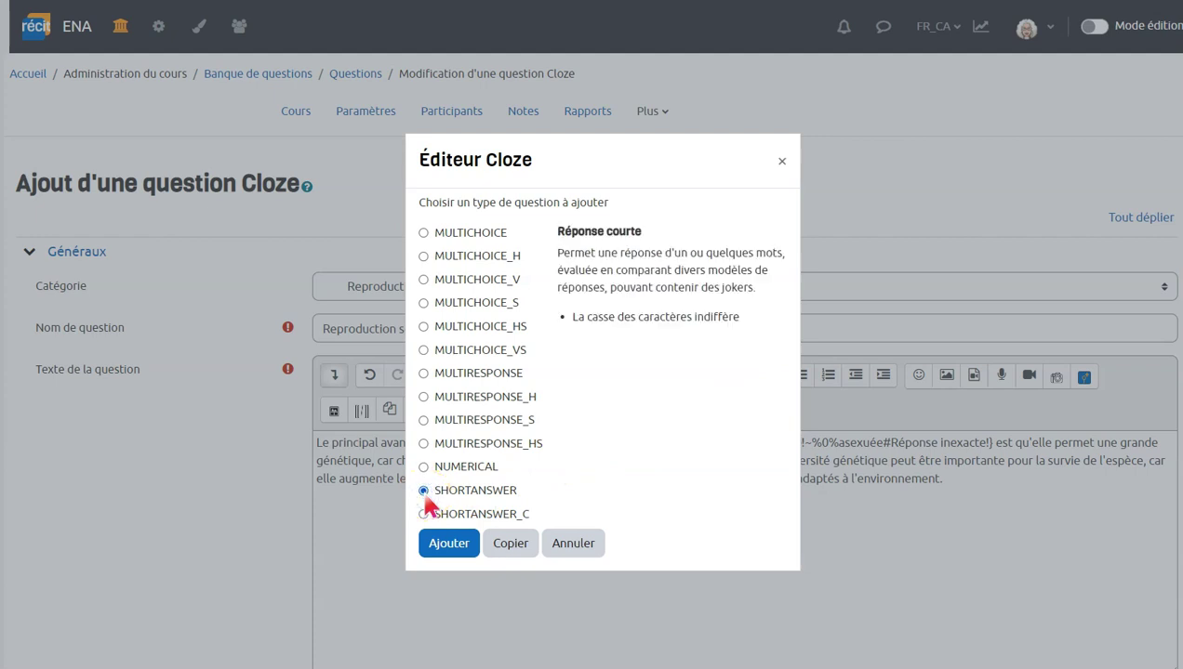
{"action": "left_click", "coordinate": [446, 548]}
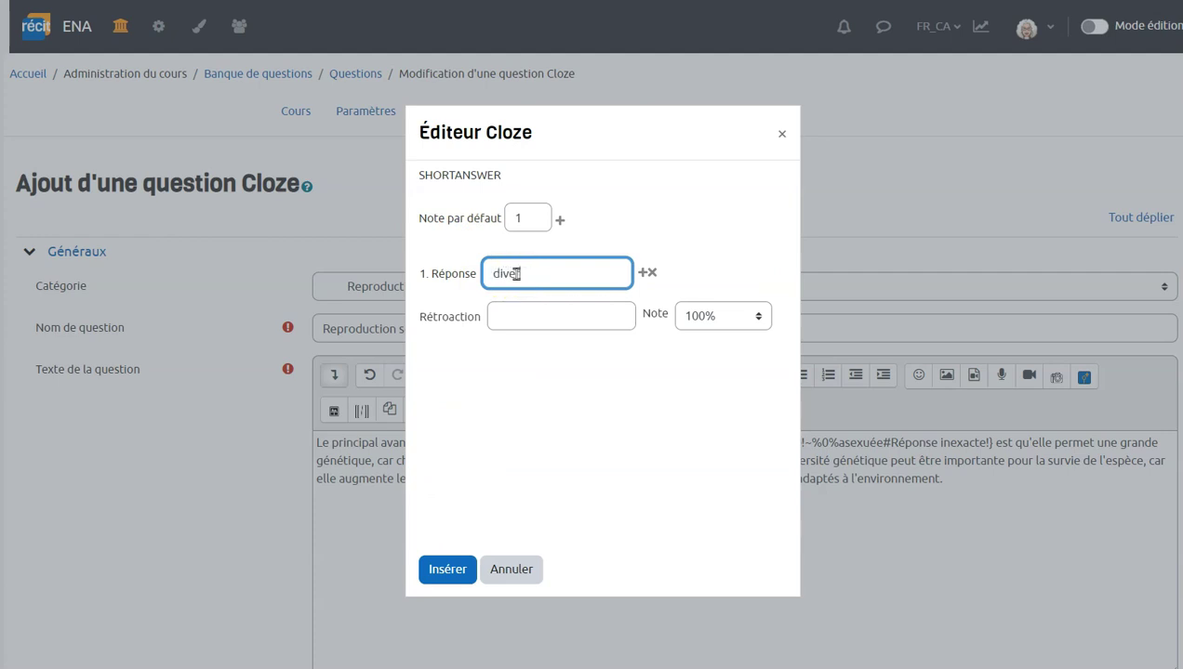
- Enter "diversité" as the first short answer with the feedback "Bonne réponse!"
{"action": "type", "text": "diversité"}
{"action": "left_click", "coordinate": [522, 316]}
{"action": "type", "text": "Bonne réponse!"}
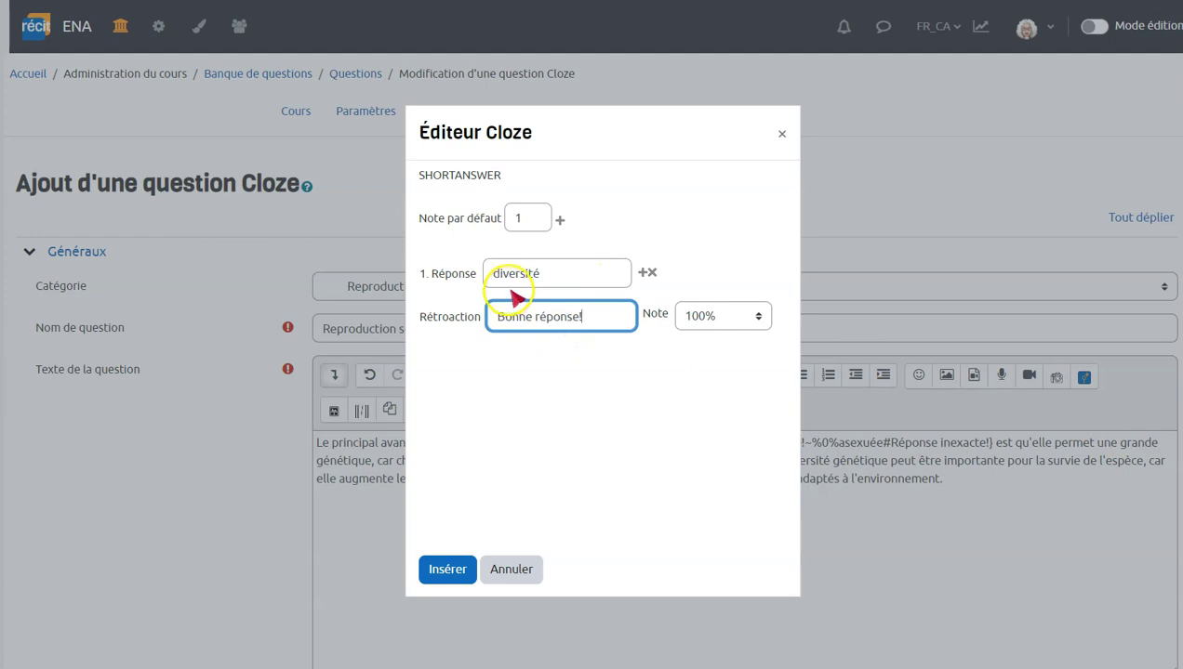
- Add the capitalized variant "Diversité" as a second short answer with the feedback "Bonne réponse!"
{"action": "left_click", "coordinate": [642, 274]}
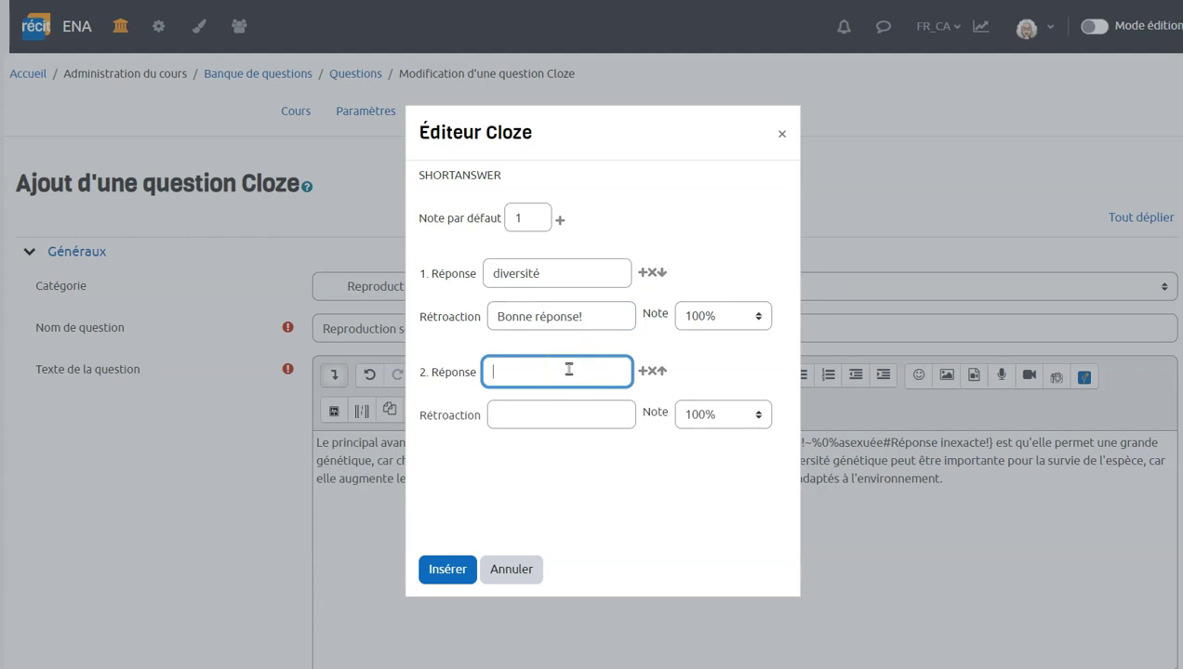
{"action": "type", "text": "Diversité"}
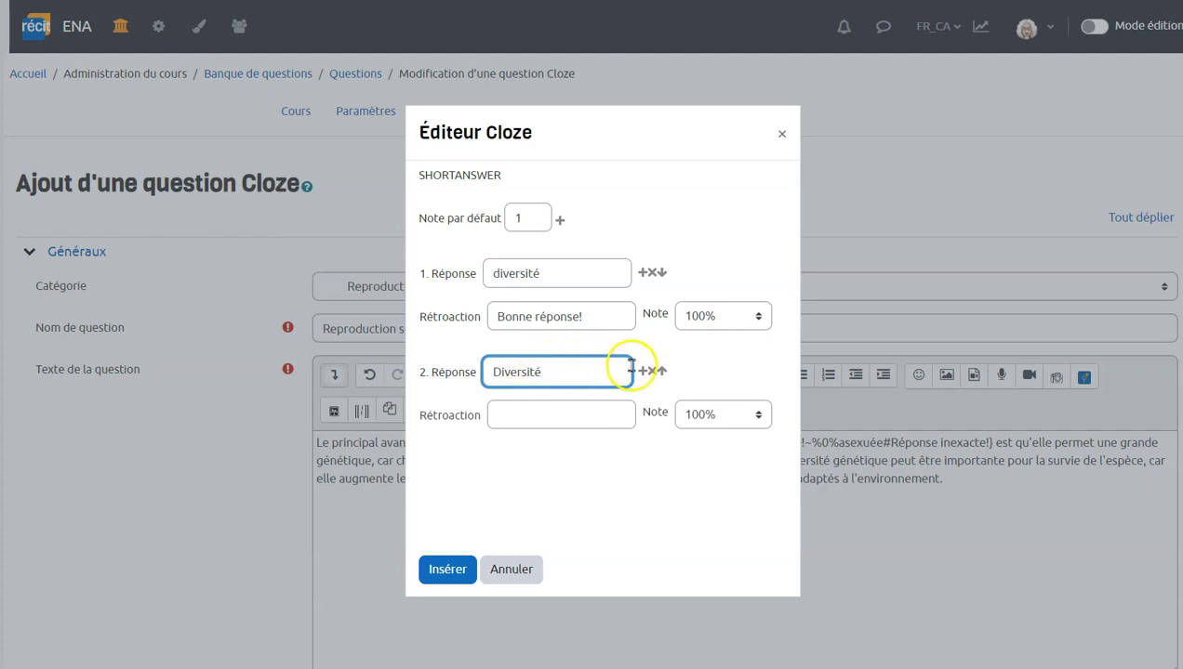
{"action": "left_click", "coordinate": [555, 411]}
{"action": "type", "text": "Bonne"}
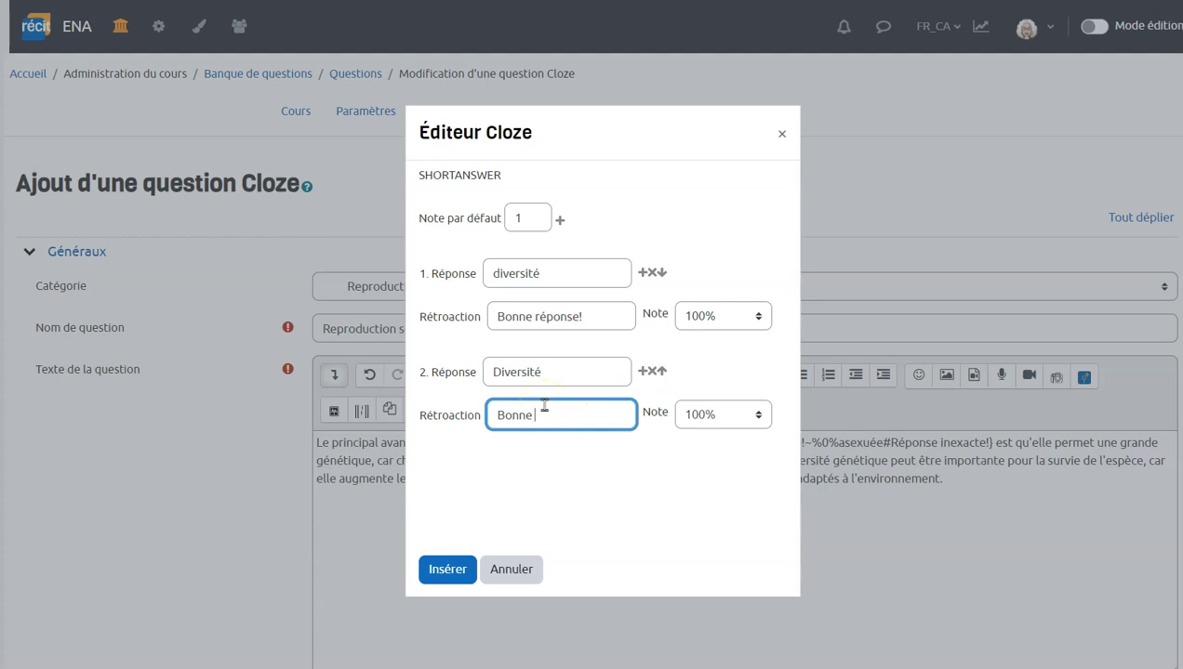
{"action": "type", "text": " réponse!"}
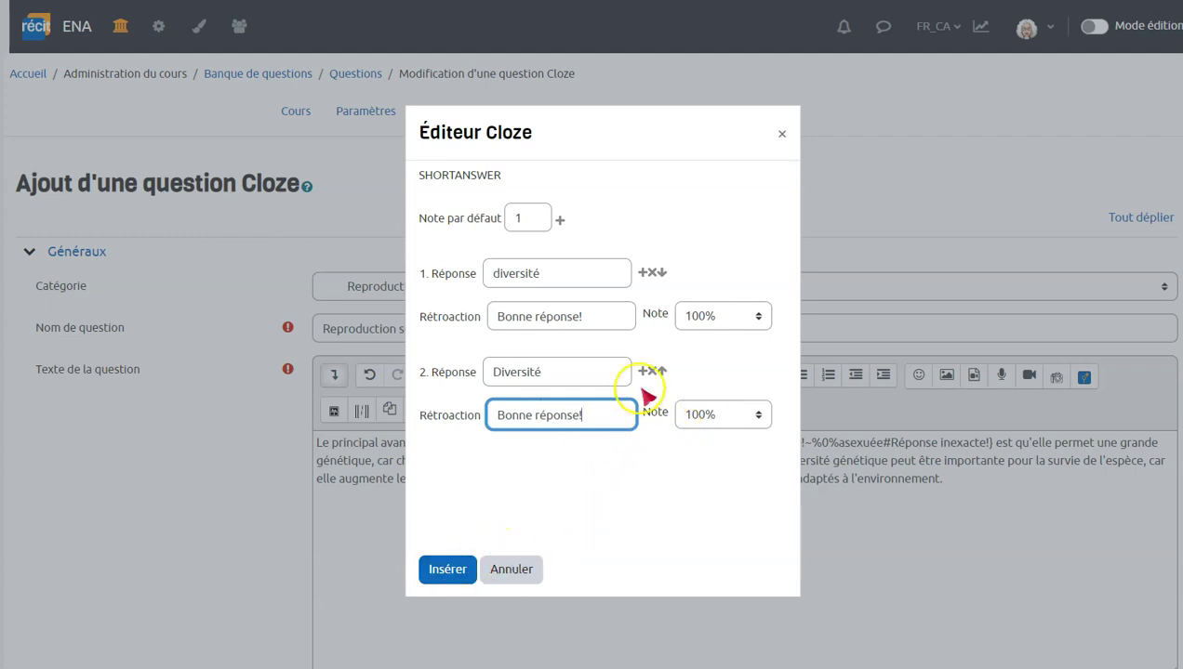
- Remove the blank third answer and insert the SHORTANSWER item into the question text
{"action": "key", "text": "Return"}
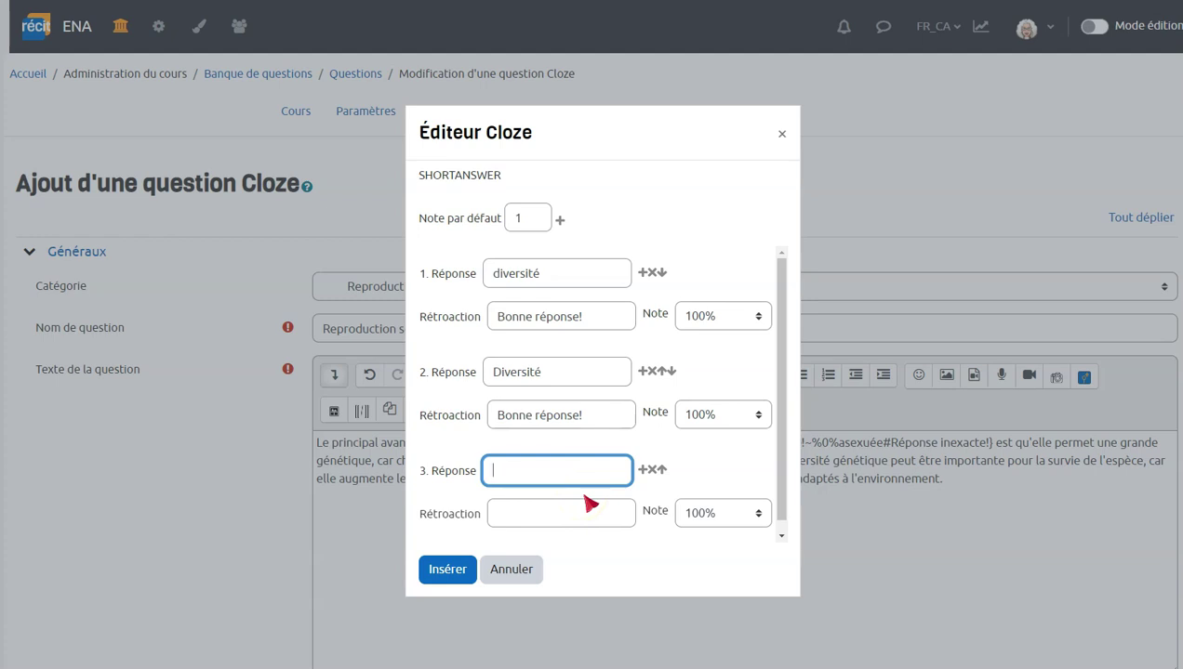
{"action": "left_click", "coordinate": [652, 471]}
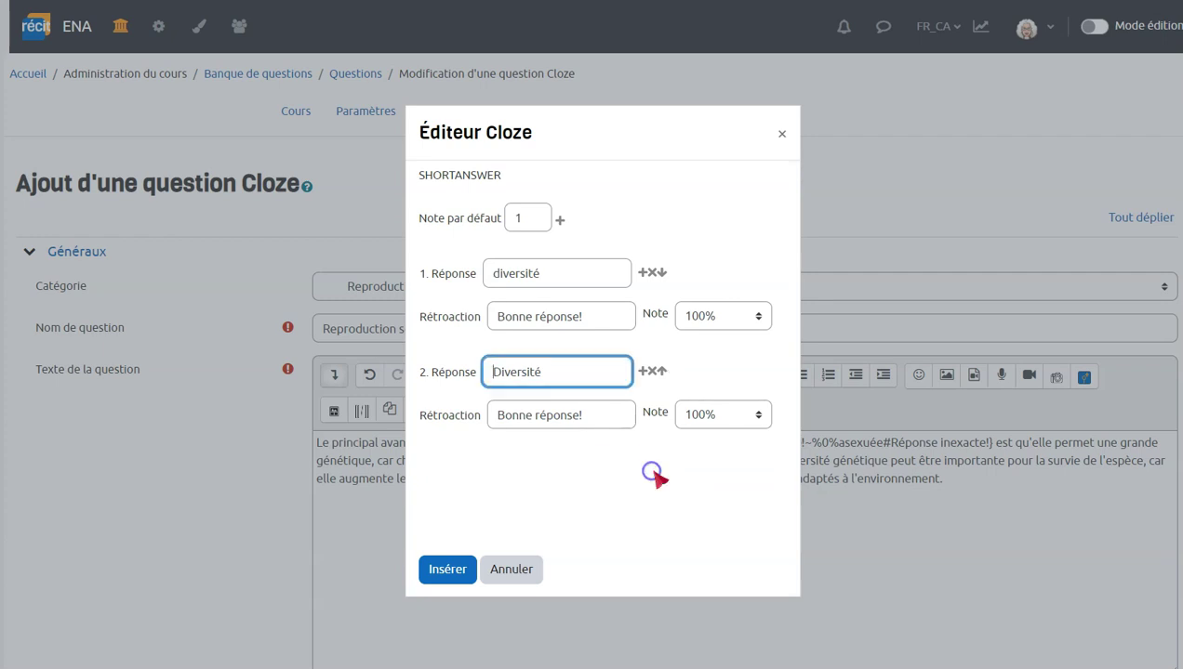
{"action": "left_click", "coordinate": [444, 570]}
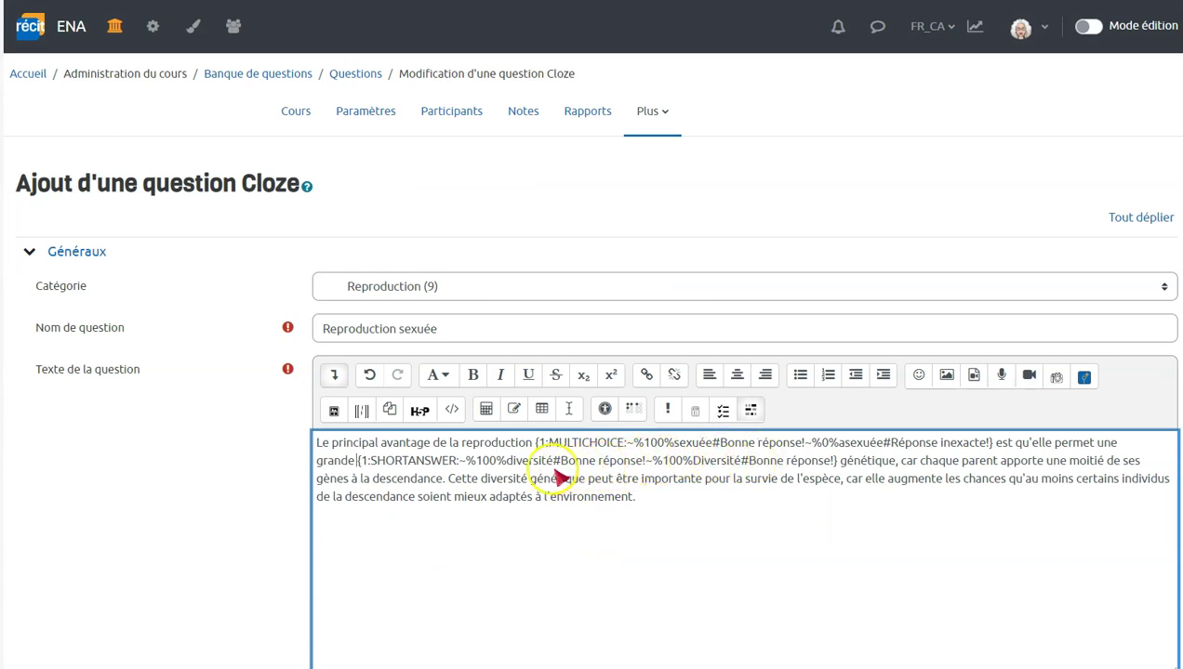
- Save the completed Cloze question "Reproduction sexuée" and return to the question bank
{"action": "left_click", "coordinate": [385, 479]}
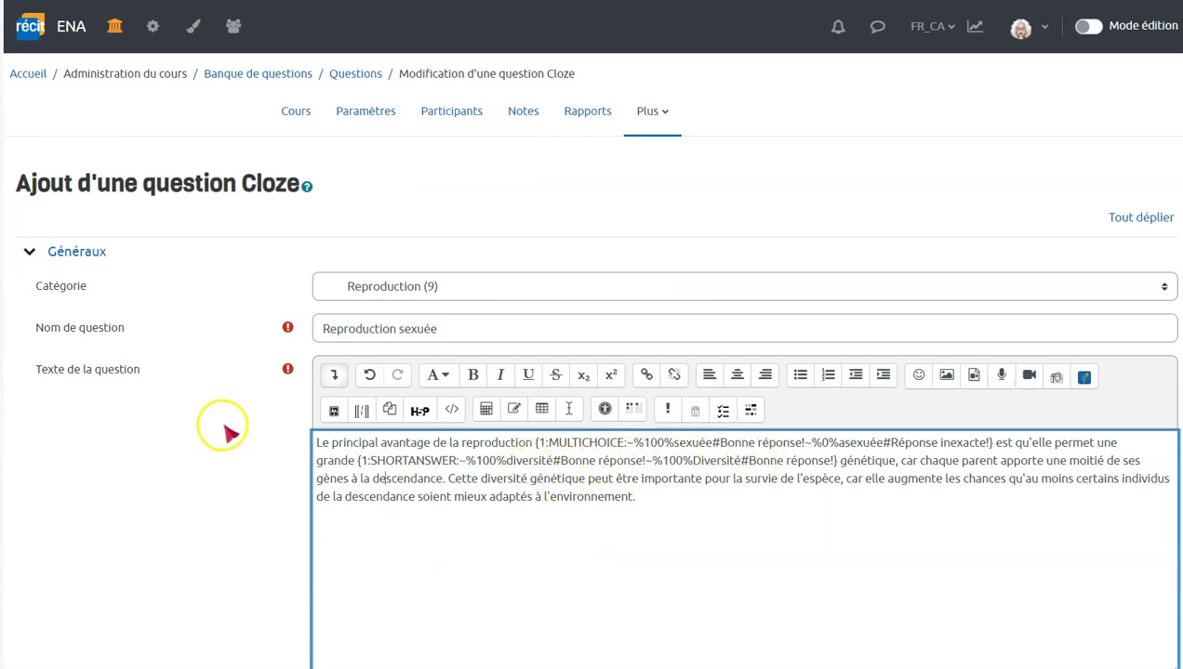
{"action": "scroll", "coordinate": [227, 433], "scroll_direction": "down", "scroll_amount": 7}
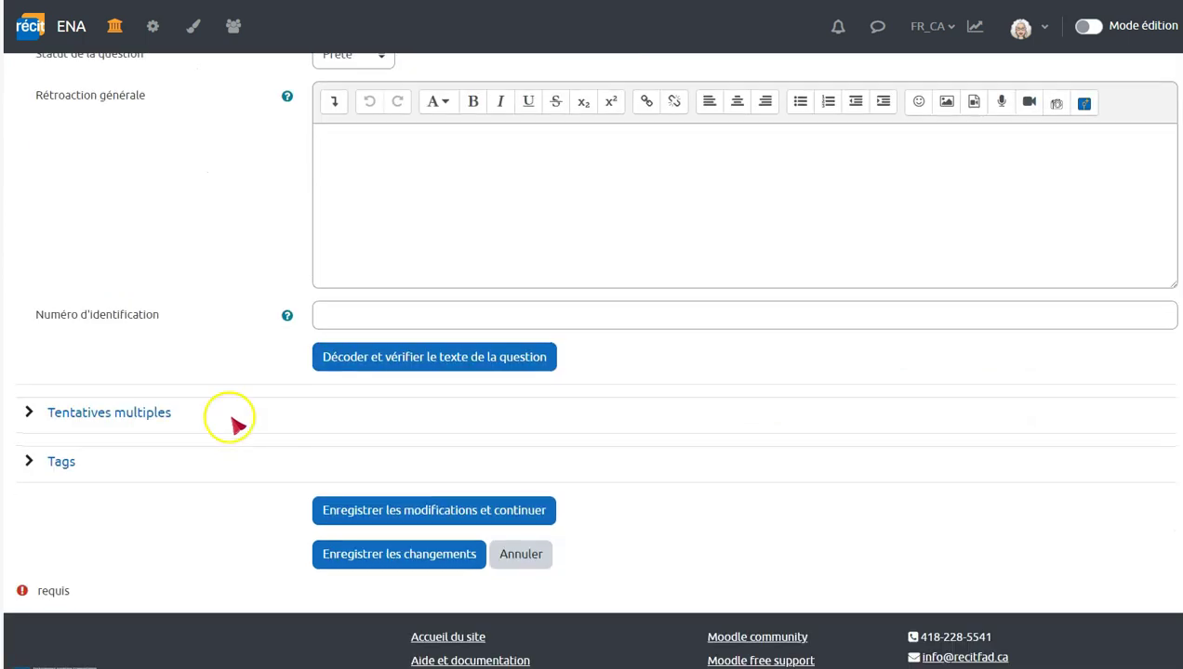
{"action": "left_click", "coordinate": [389, 557]}
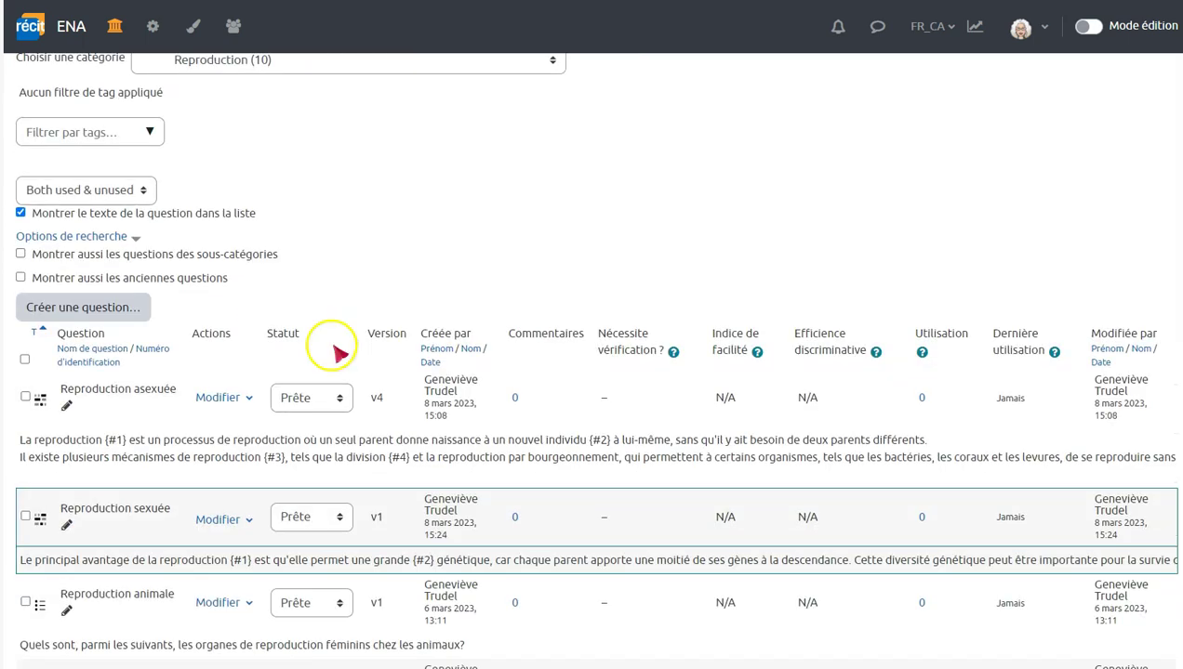
- Preview the "Reproduction sexuée" question and choose "sexuée" for the first gap
{"action": "left_click", "coordinate": [235, 521]}
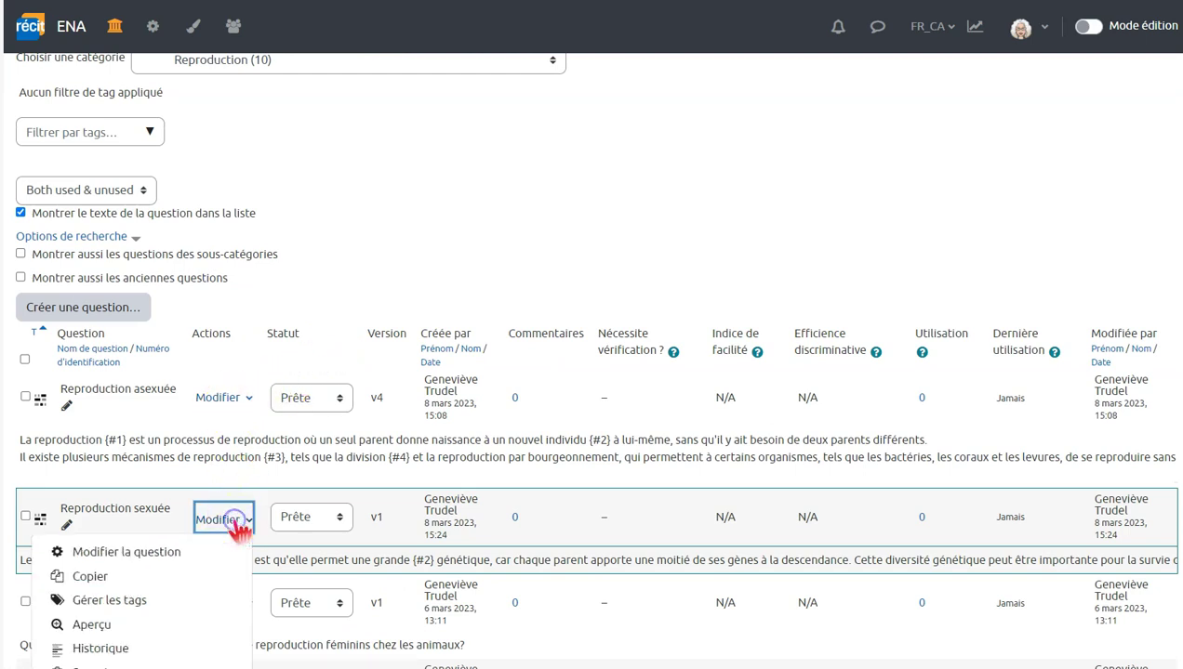
{"action": "left_click", "coordinate": [105, 631]}
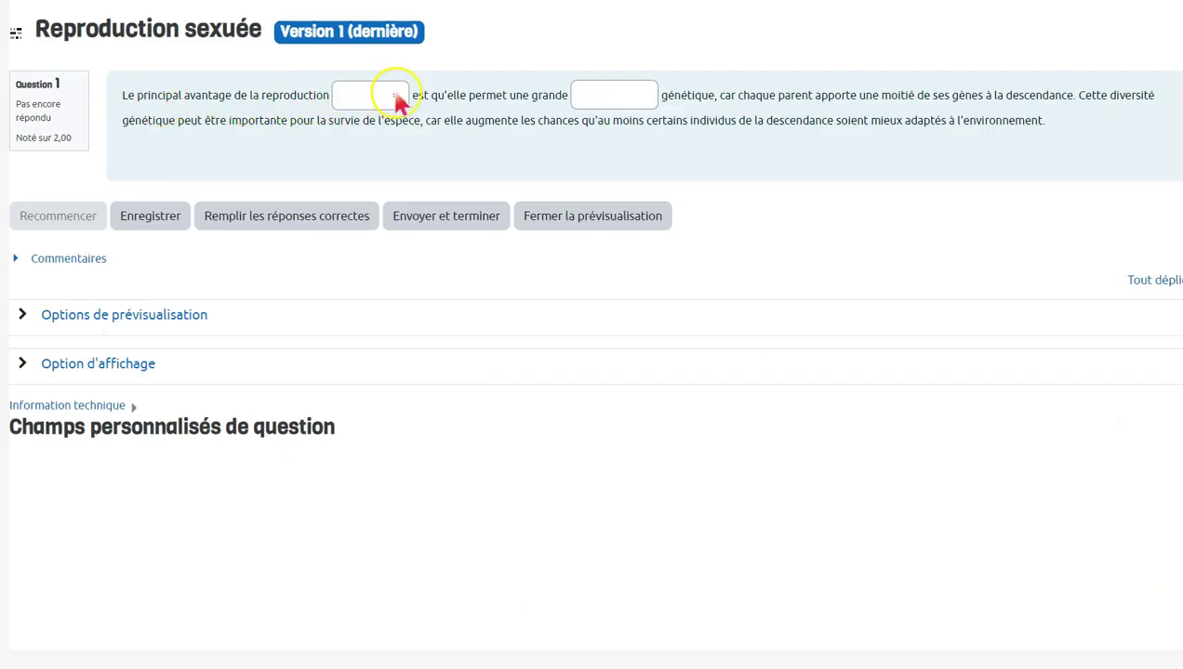
{"action": "left_click", "coordinate": [397, 98]}
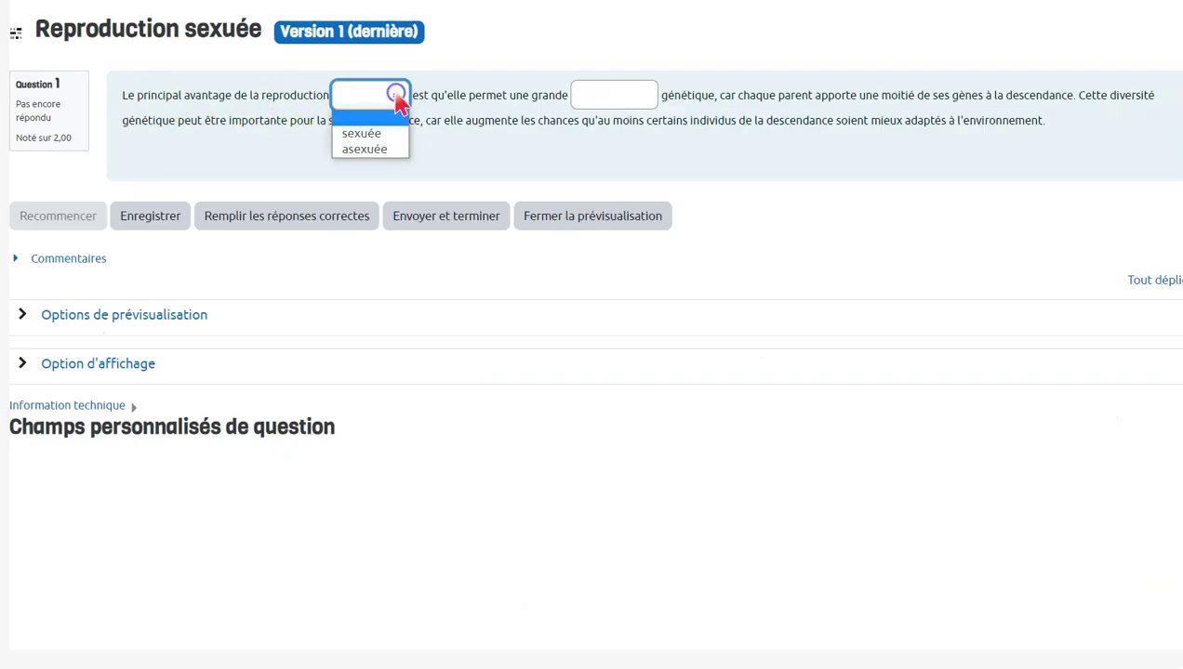
{"action": "left_click", "coordinate": [378, 138]}
- Answer the second gap with the misspelling "Diversitée", then submit the attempt and show that gap's feedback
{"action": "left_click", "coordinate": [614, 96]}
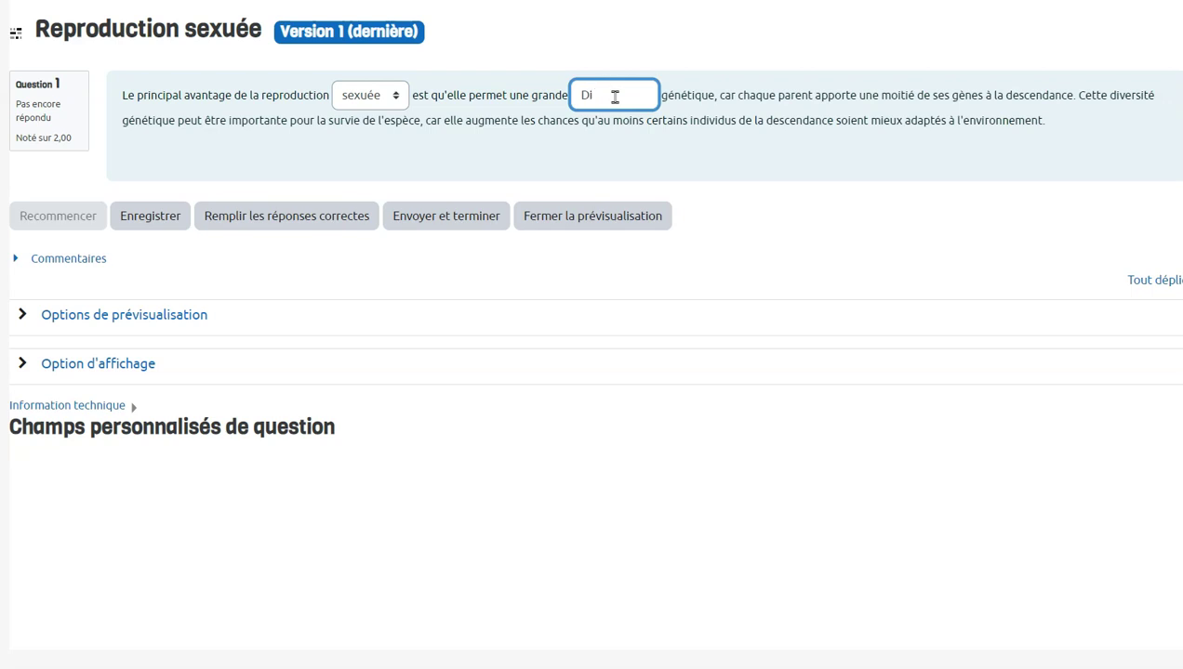
{"action": "type", "text": "Diversitée"}
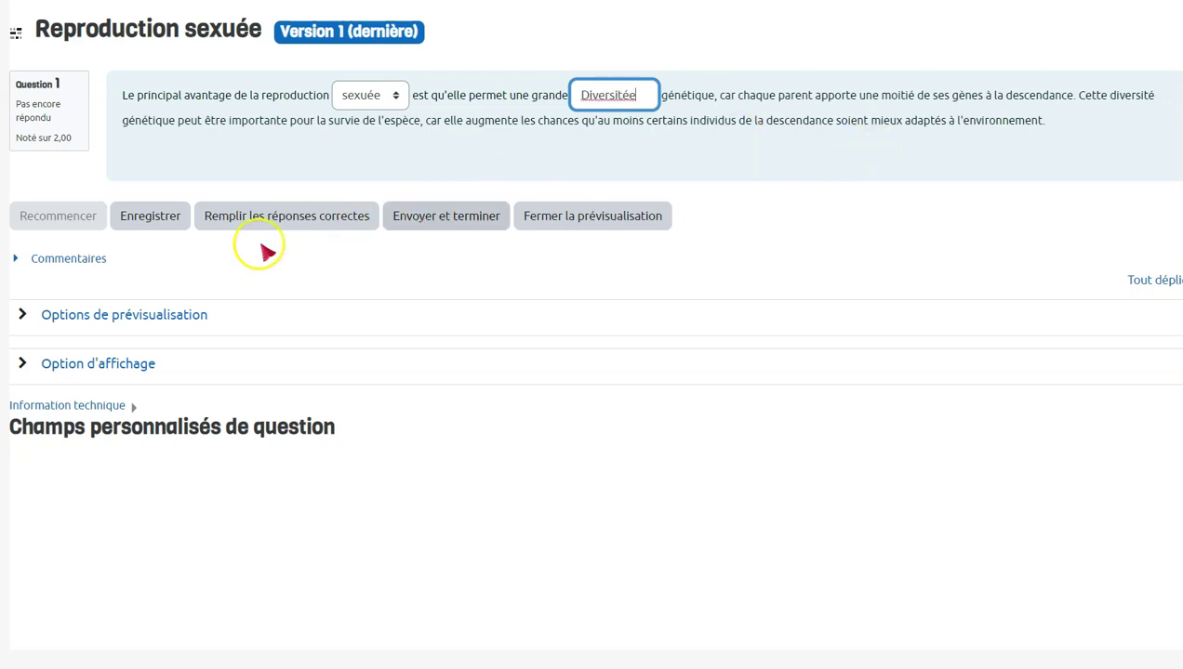
{"action": "left_click", "coordinate": [453, 217]}
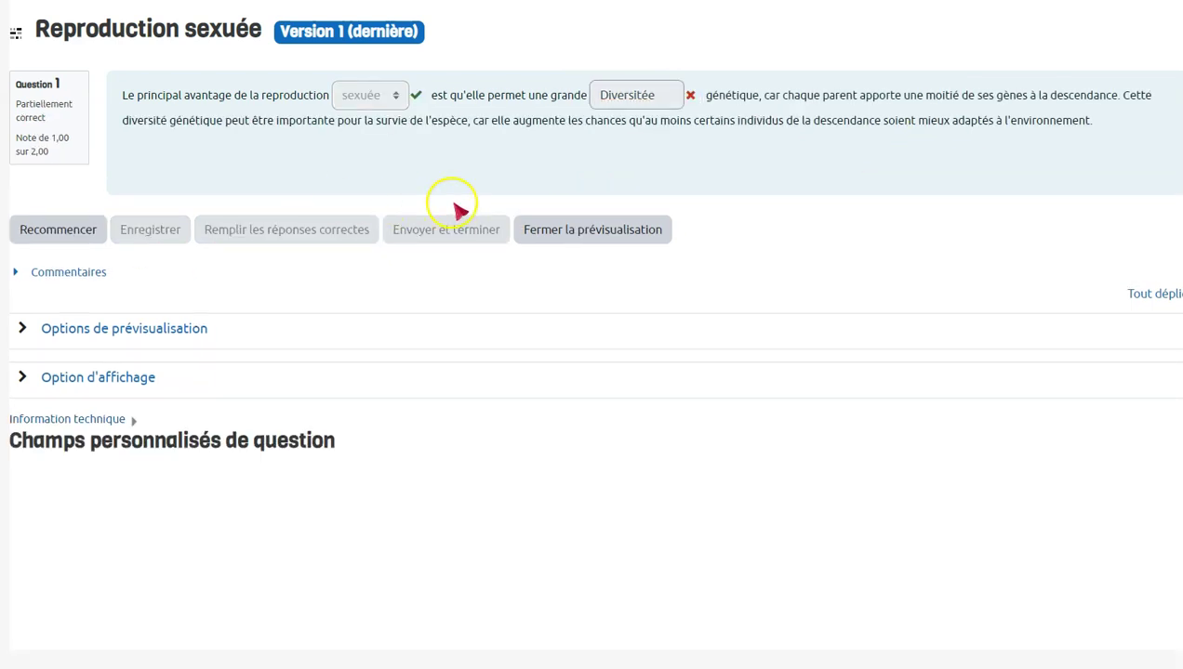
{"action": "mouse_move", "coordinate": [621, 102]}
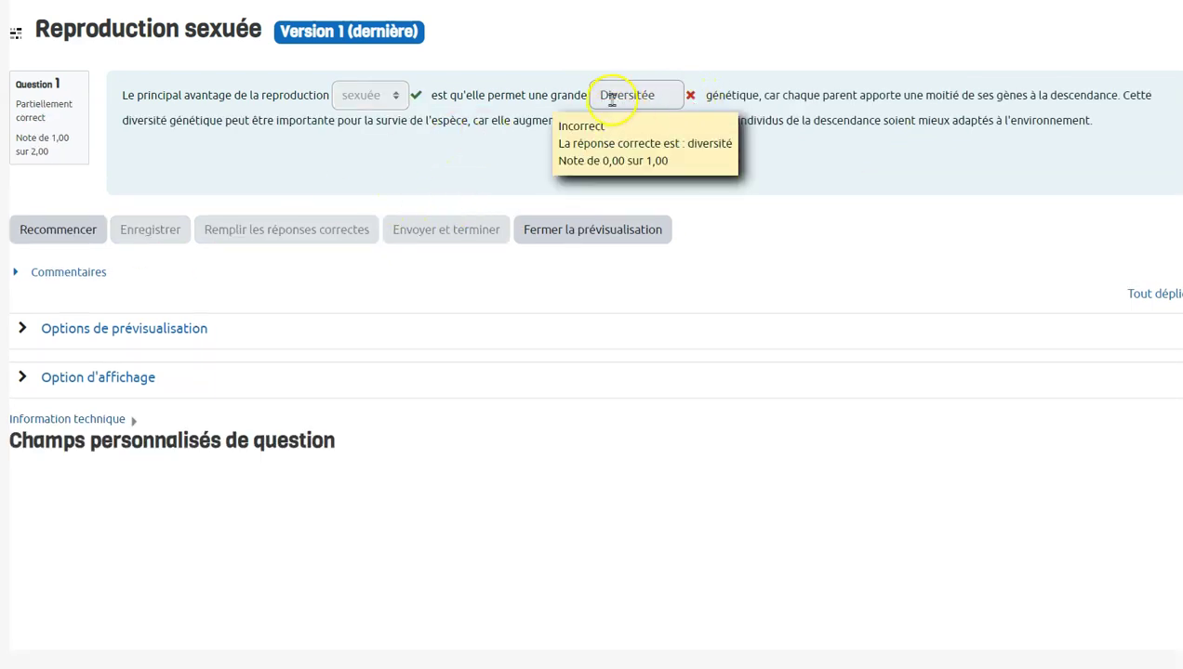